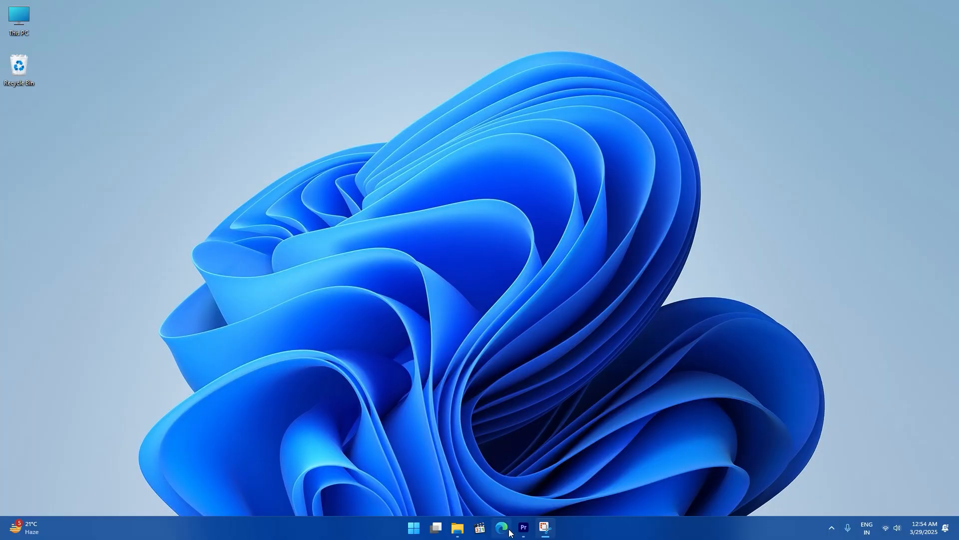
- Load ticket-generator.com in Microsoft Edge and go to its SIGN UP page
{"action": "left_click", "coordinate": [502, 528]}
{"action": "type", "text": "ticket-generator.com"}
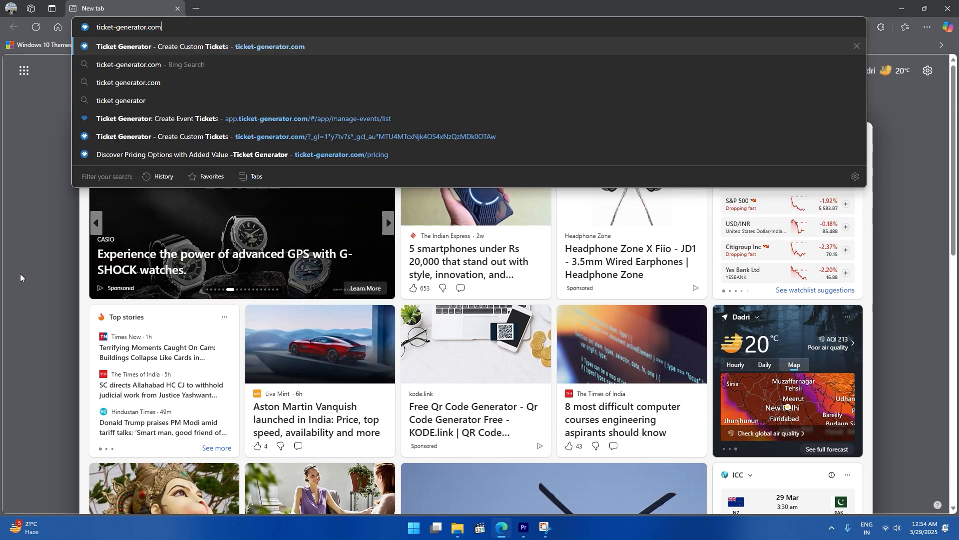
{"action": "key", "text": "Return"}
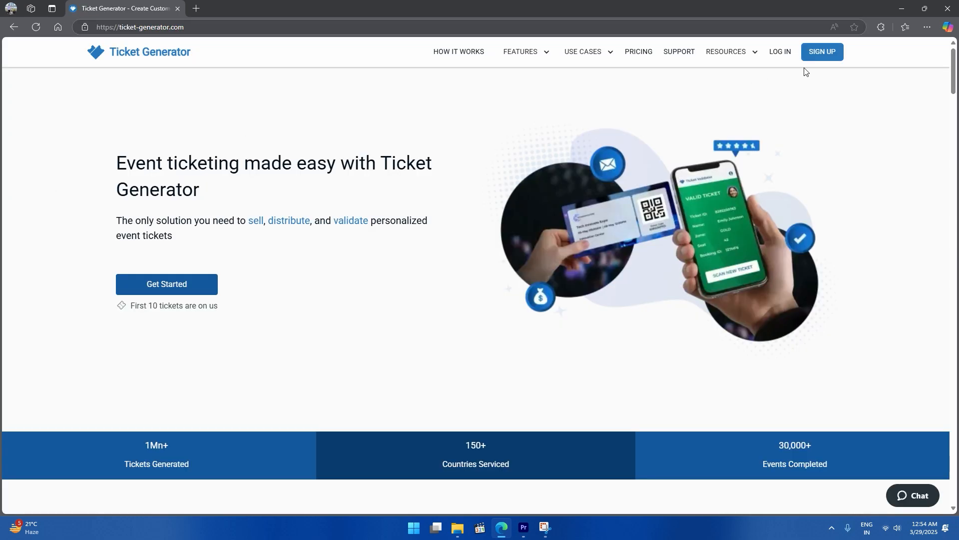
{"action": "left_click", "coordinate": [824, 55]}
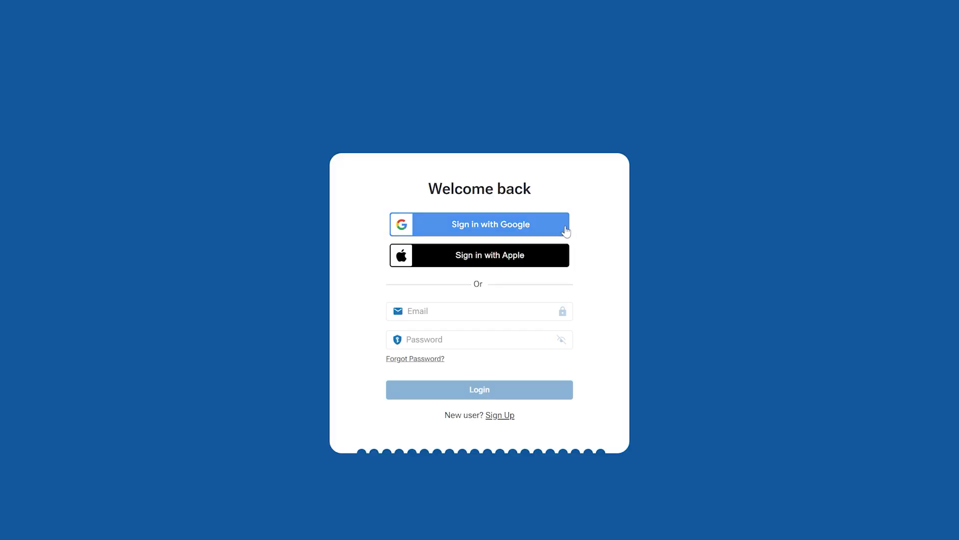
- Sign up for Ticket Generator with a Google account
{"action": "left_click", "coordinate": [566, 224]}
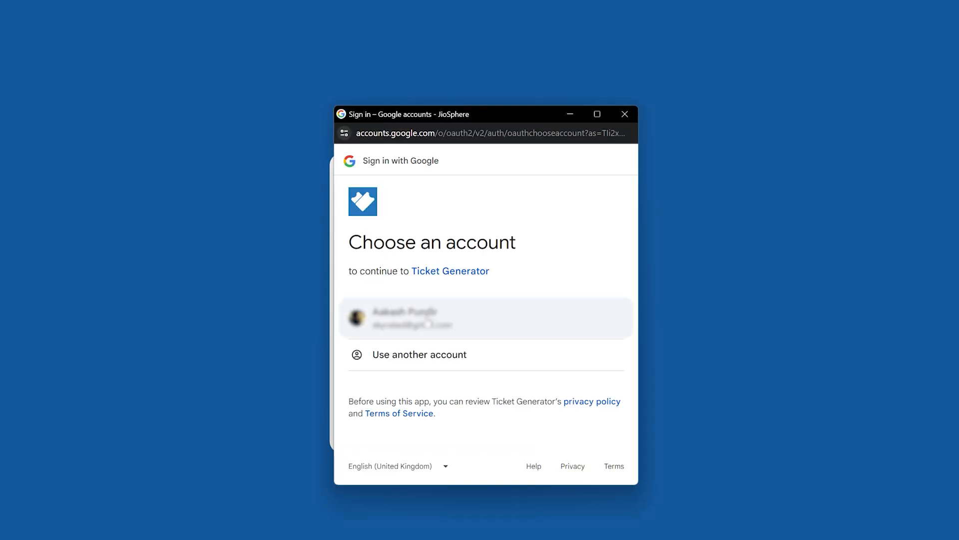
{"action": "left_click", "coordinate": [581, 312]}
{"action": "left_click", "coordinate": [576, 403]}
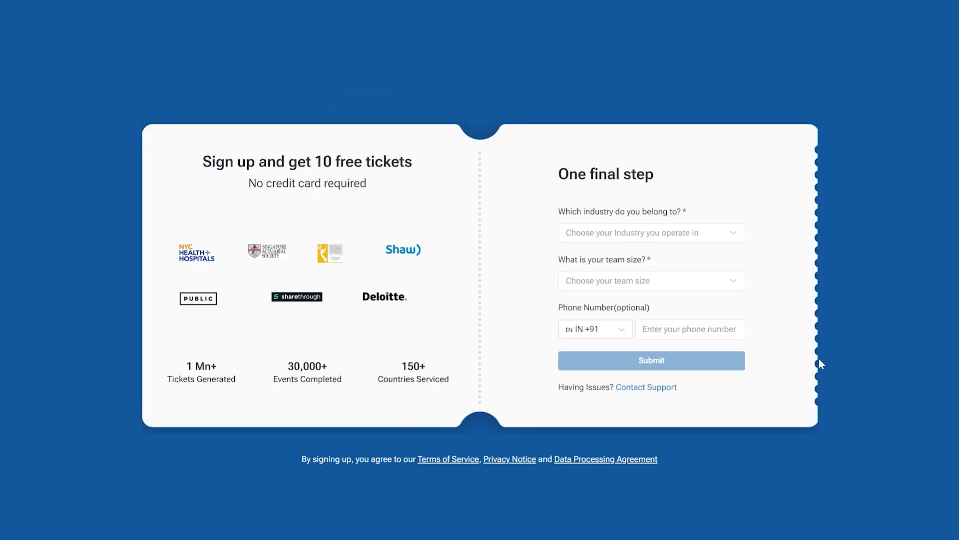
- Choose Marketing & Advertising industry and 11-50 team size, and enter a phone number
{"action": "left_click", "coordinate": [644, 233]}
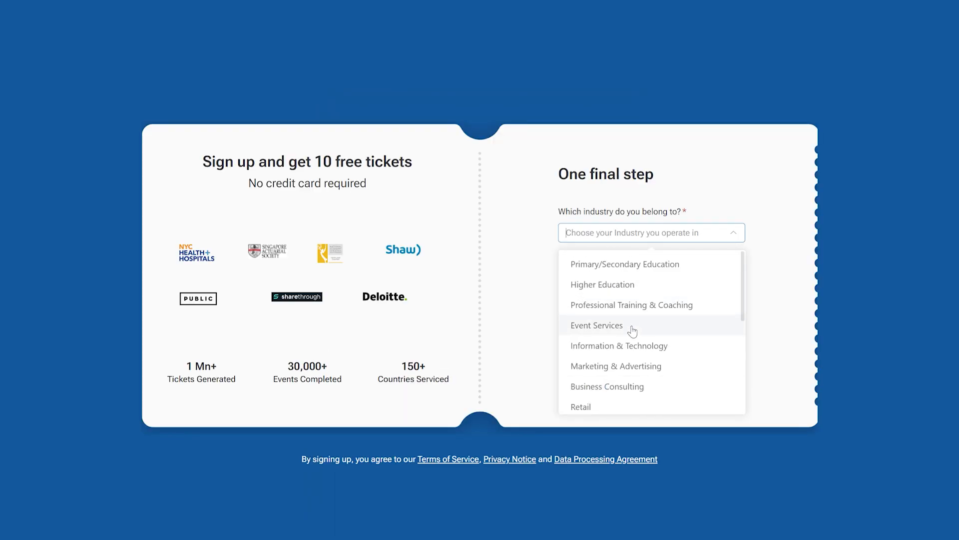
{"action": "left_click", "coordinate": [636, 366]}
{"action": "left_click", "coordinate": [720, 362]}
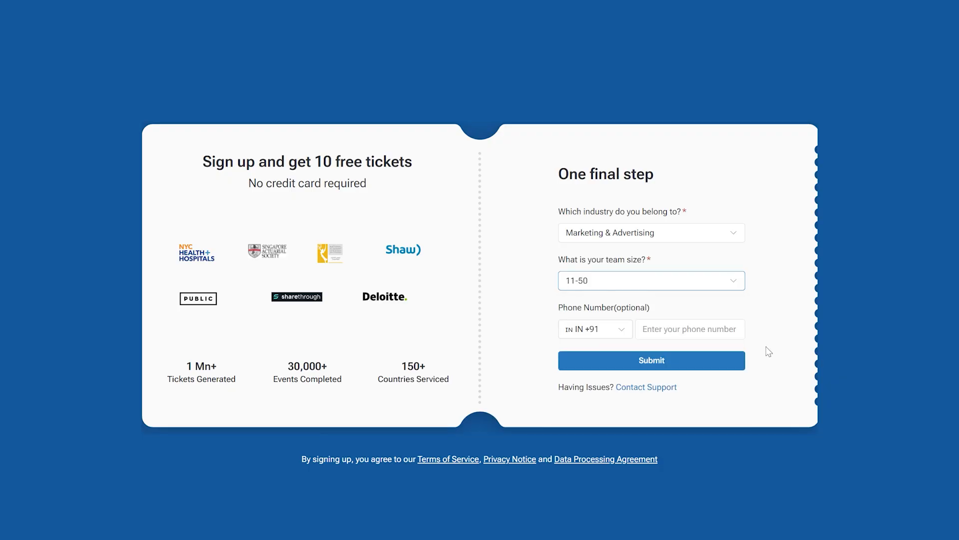
{"action": "left_click", "coordinate": [724, 330]}
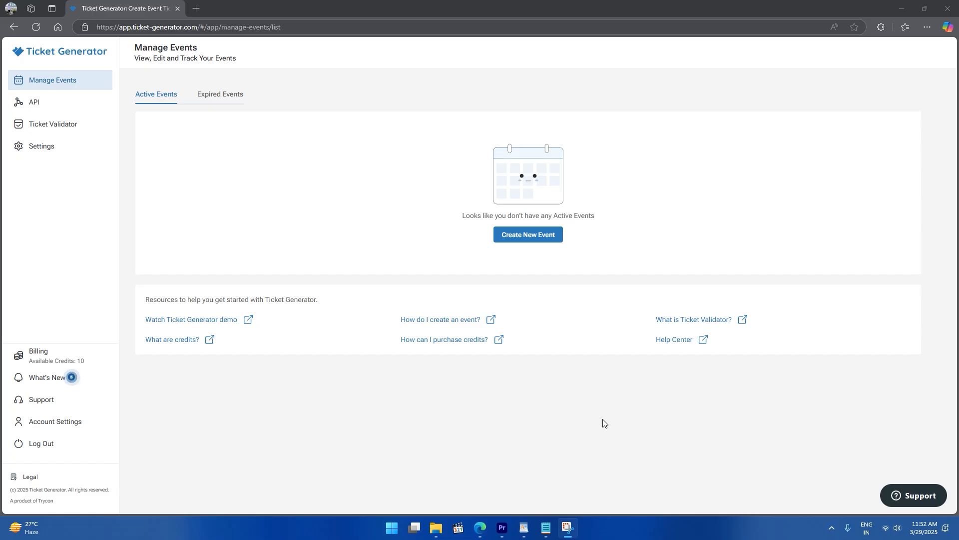
- Create a new event named Cascade Soundwave Festival 2025
{"action": "left_click", "coordinate": [532, 244]}
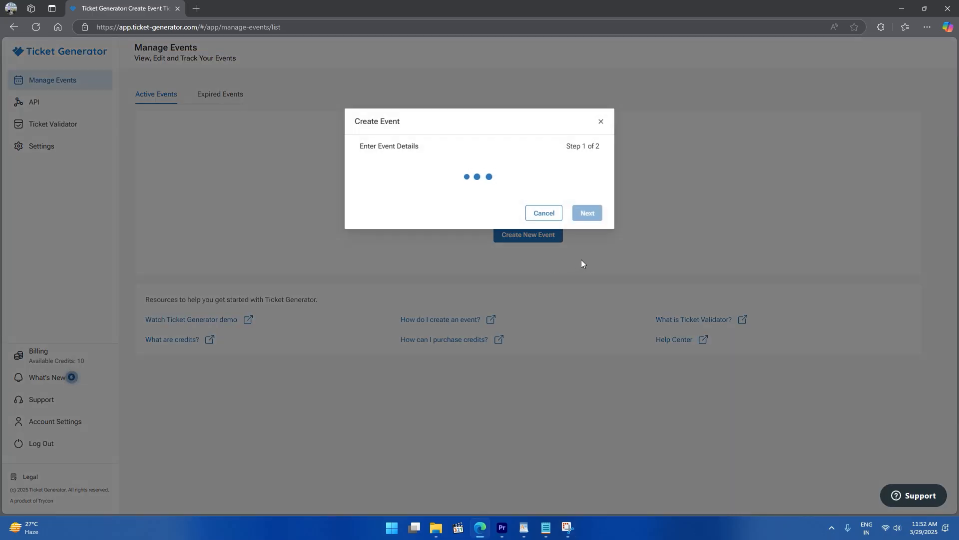
{"action": "left_click", "coordinate": [462, 186]}
{"action": "type", "text": "Cascade Soundwave Festival 2025"}
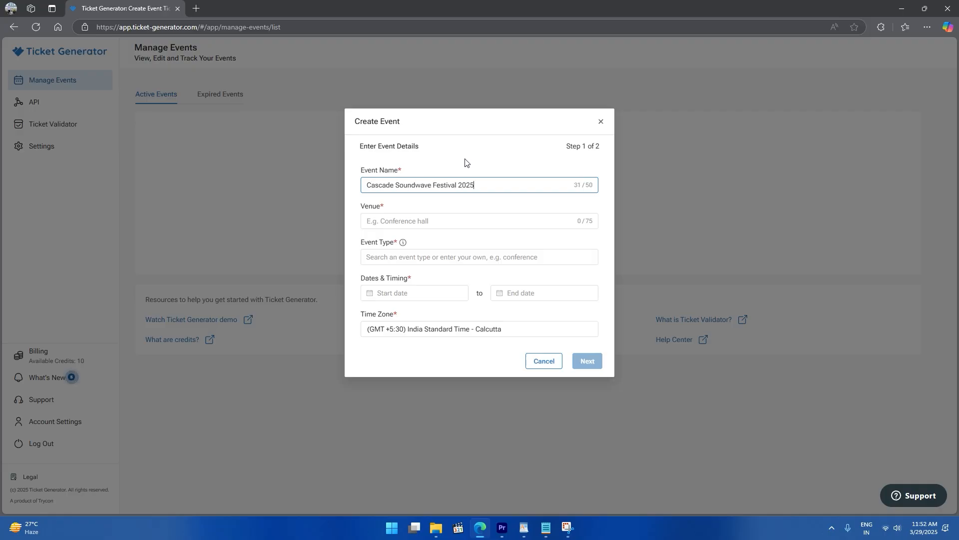
- Set the 9 May 2025 start date, venue and Corporate Event type, and proceed to ticket details
{"action": "left_click", "coordinate": [378, 292]}
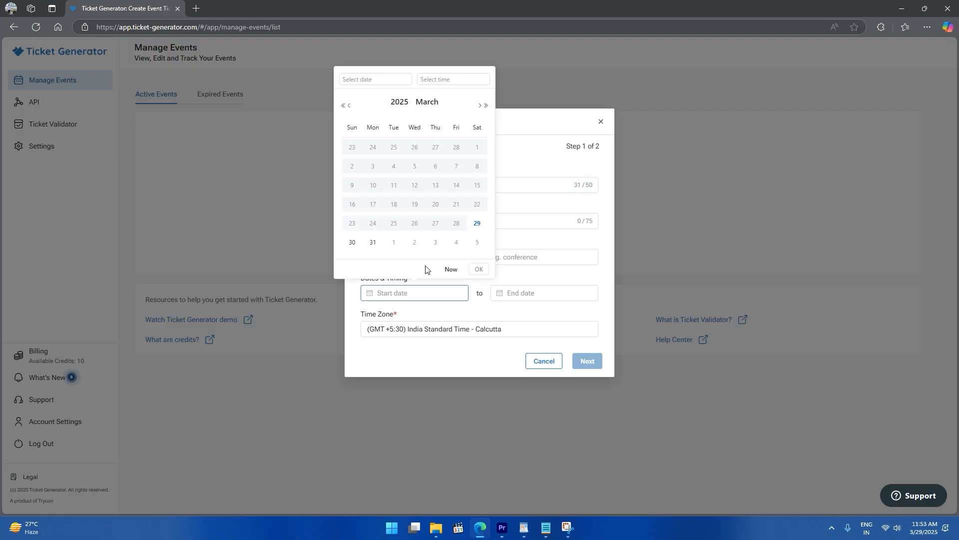
{"action": "left_click", "coordinate": [480, 105]}
{"action": "left_click", "coordinate": [480, 106]}
{"action": "left_click", "coordinate": [455, 166]}
{"action": "scroll", "coordinate": [443, 154], "scroll_direction": "up", "scroll_amount": 3}
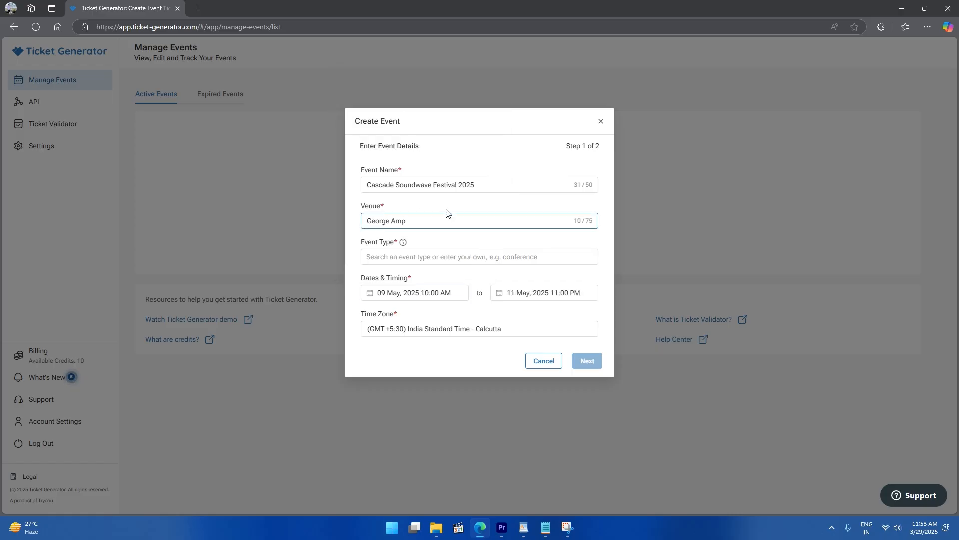
{"action": "type", "text": "itheatre, George, WA"}
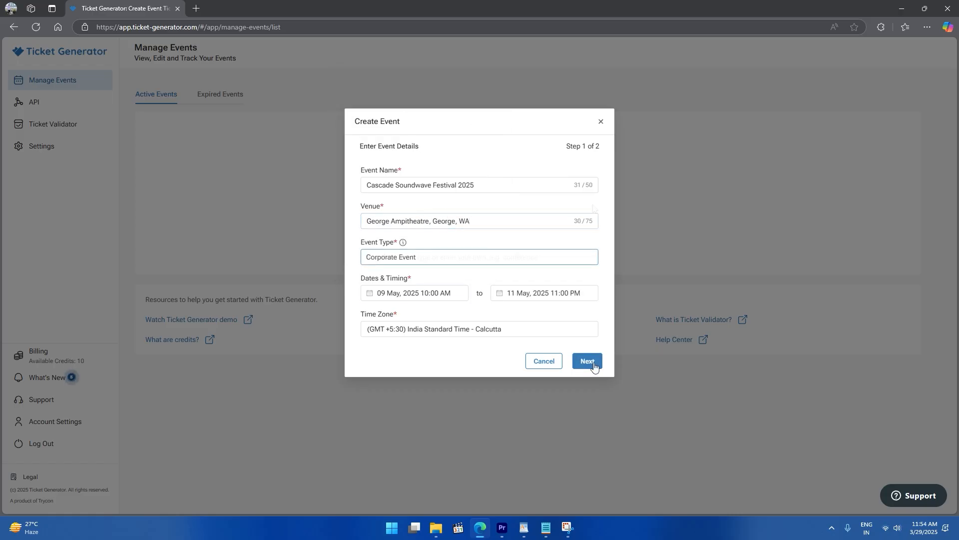
{"action": "left_click", "coordinate": [594, 364]}
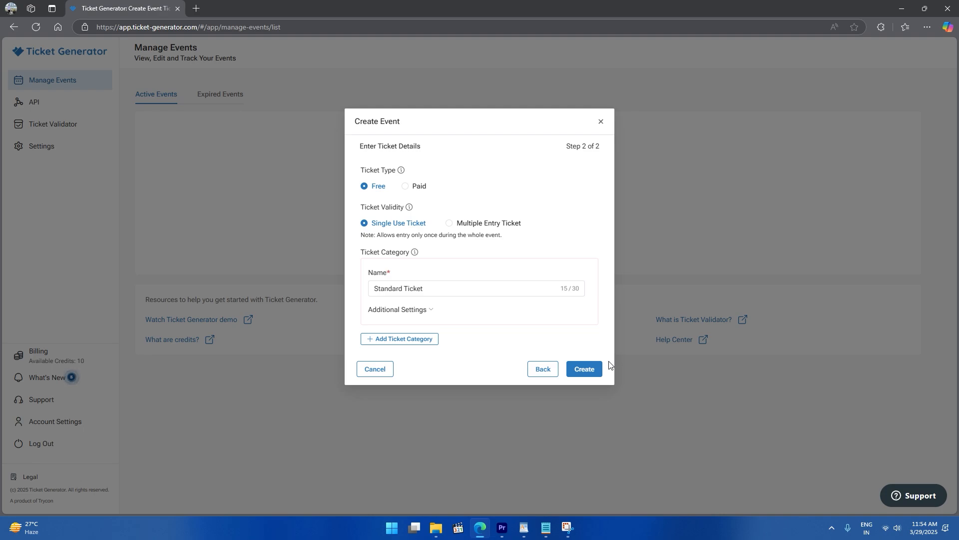
- Toggle the ticket type between Paid and Free and rename the first ticket category to VIP
{"action": "left_click", "coordinate": [405, 188]}
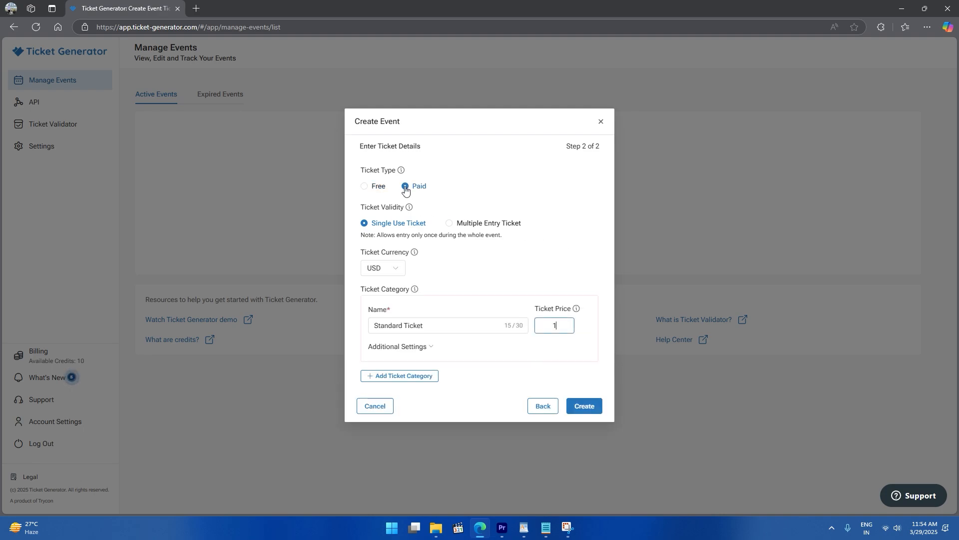
{"action": "left_click", "coordinate": [364, 188]}
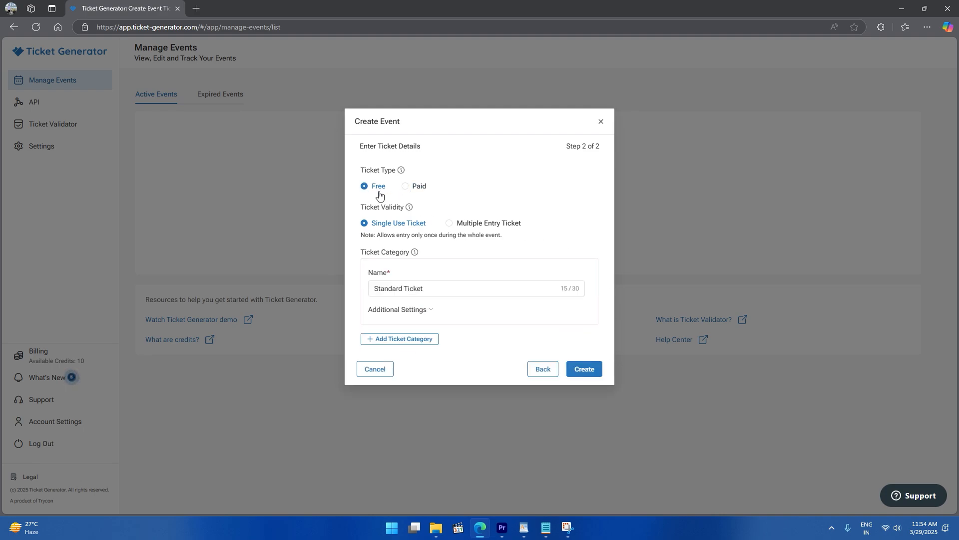
{"action": "left_click", "coordinate": [406, 187]}
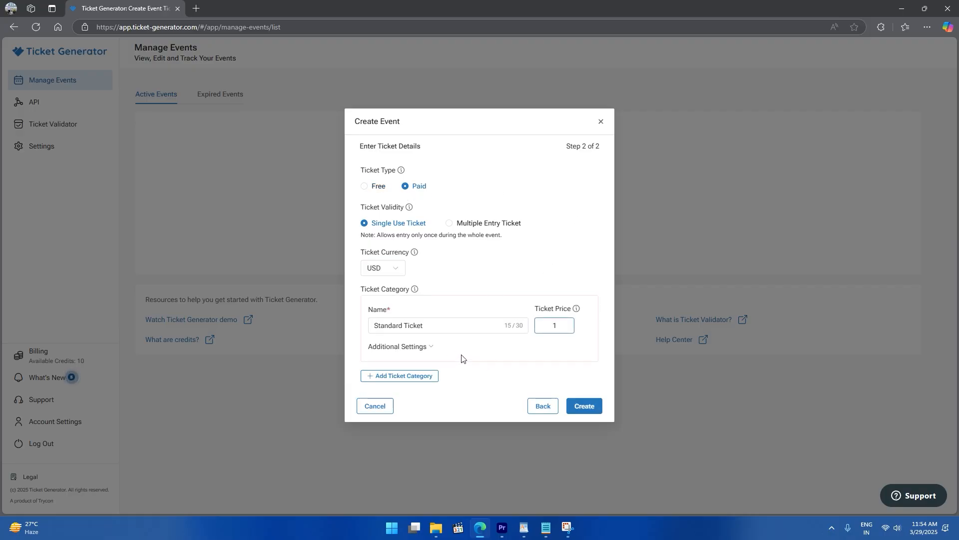
{"action": "left_click_drag", "start_coordinate": [424, 325], "coordinate": [370, 326]}
{"action": "type", "text": "VIP"}
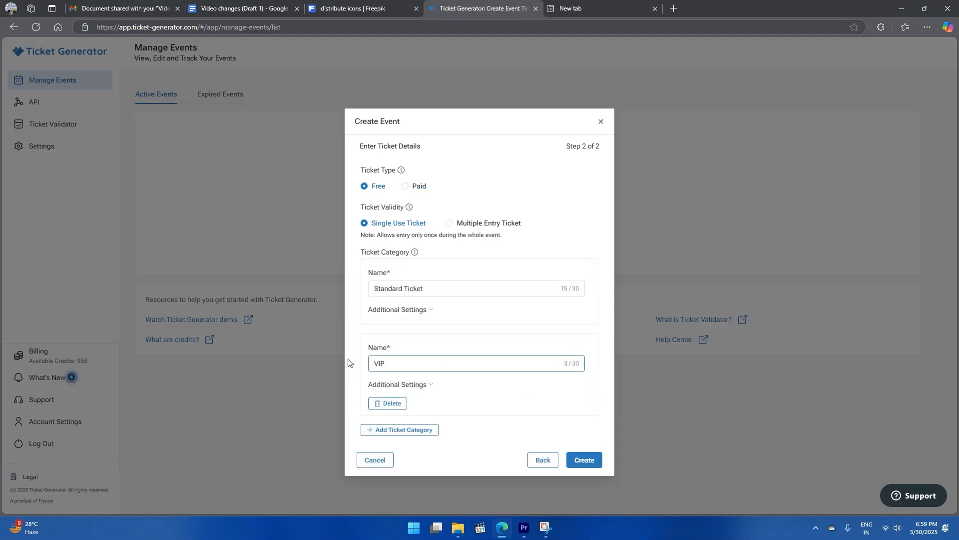
- Add Silver, Gold and Platinum ticket categories and create the event
{"action": "left_click", "coordinate": [368, 428]}
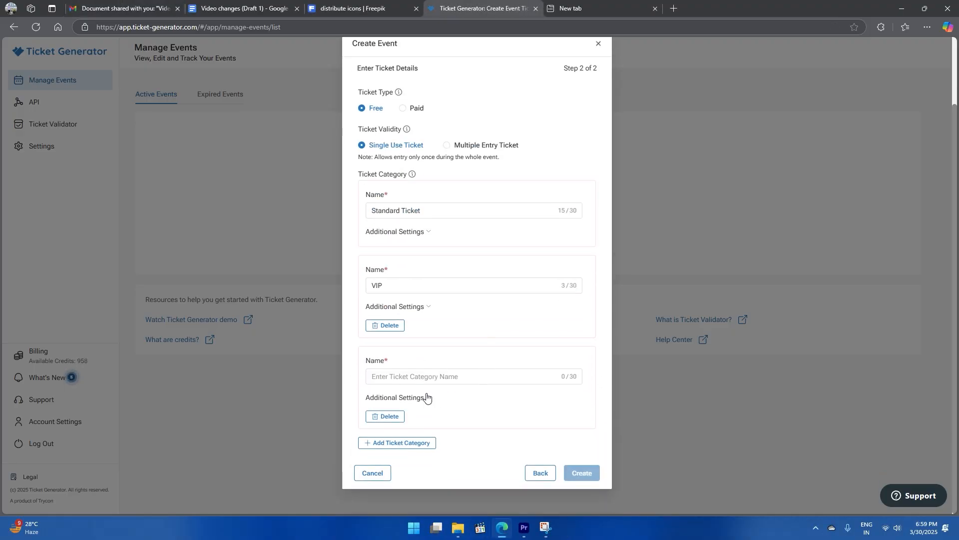
{"action": "type", "text": "Silver"}
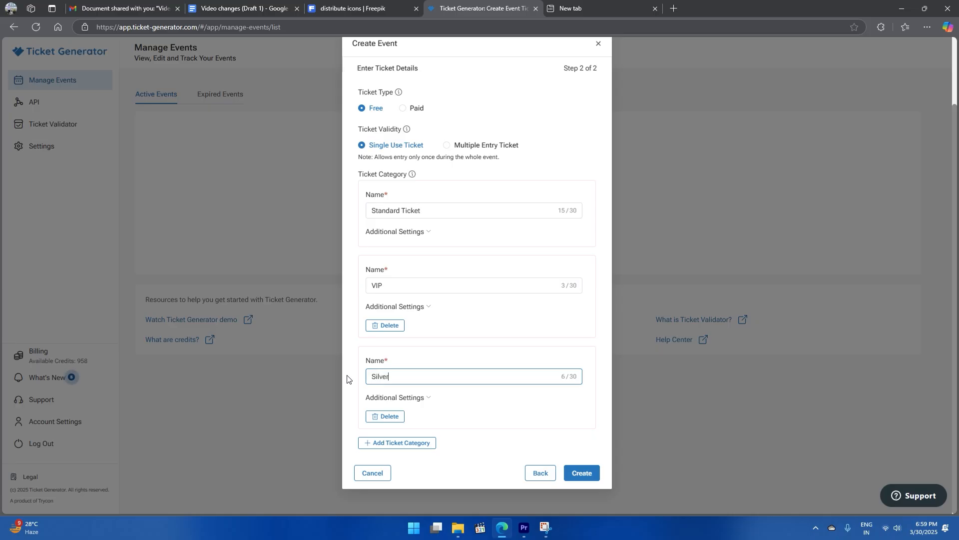
{"action": "left_click", "coordinate": [375, 443]}
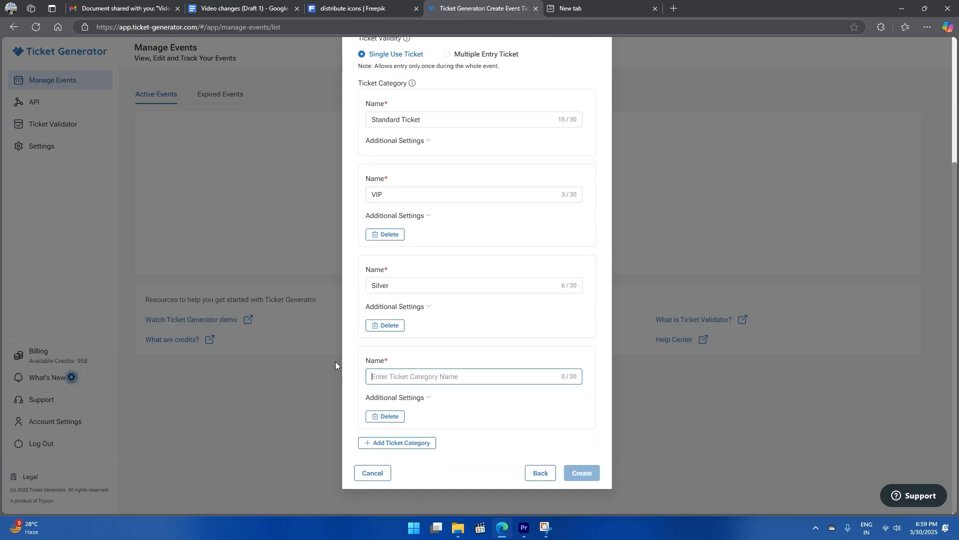
{"action": "type", "text": "Gold"}
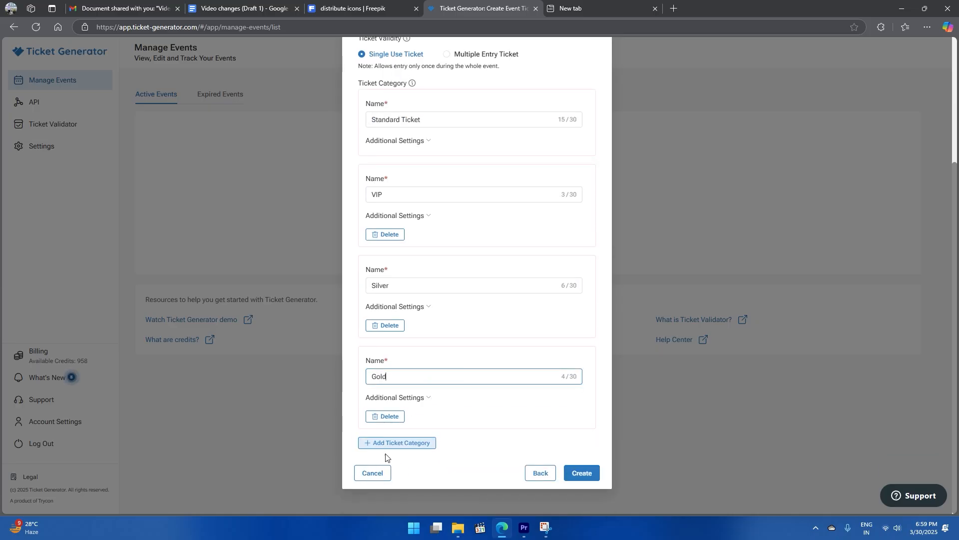
{"action": "left_click", "coordinate": [404, 447]}
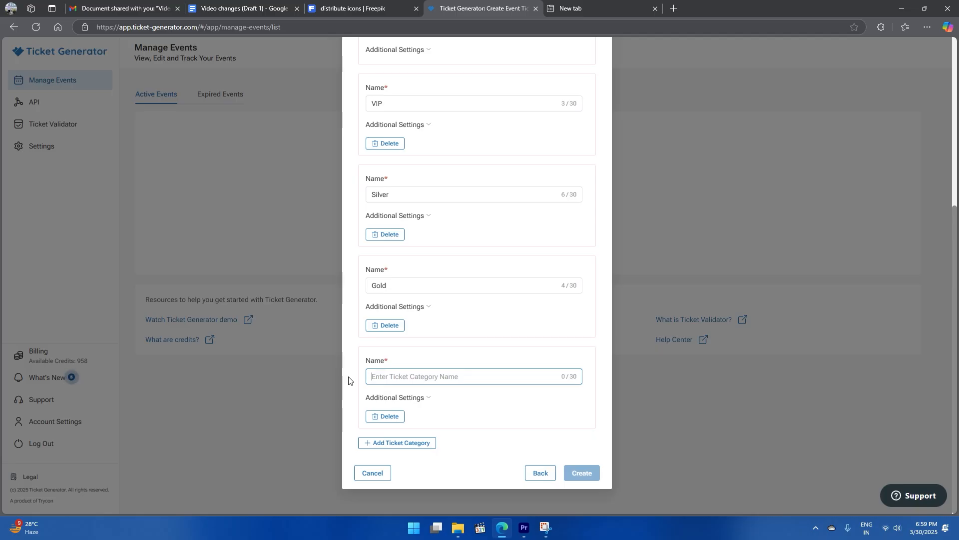
{"action": "type", "text": "Platinum"}
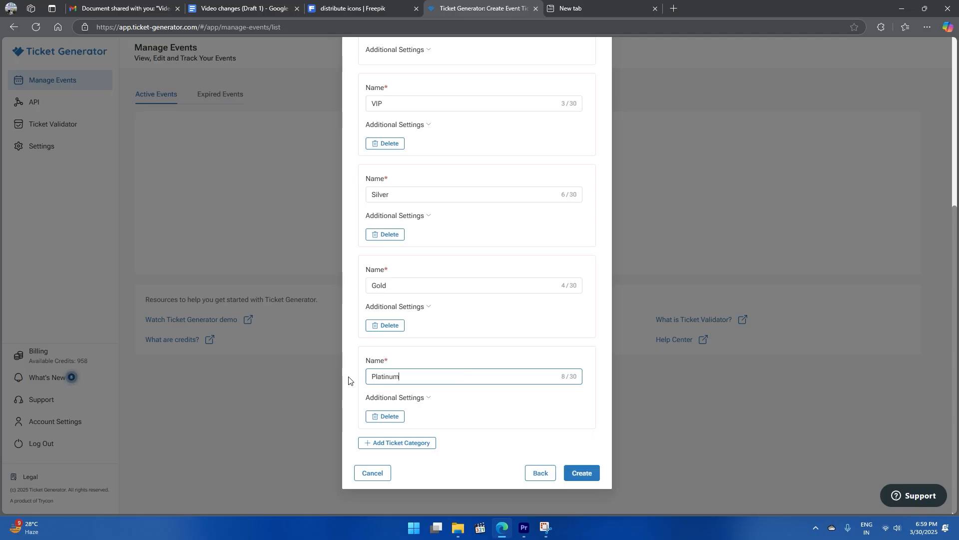
{"action": "left_click", "coordinate": [581, 473]}
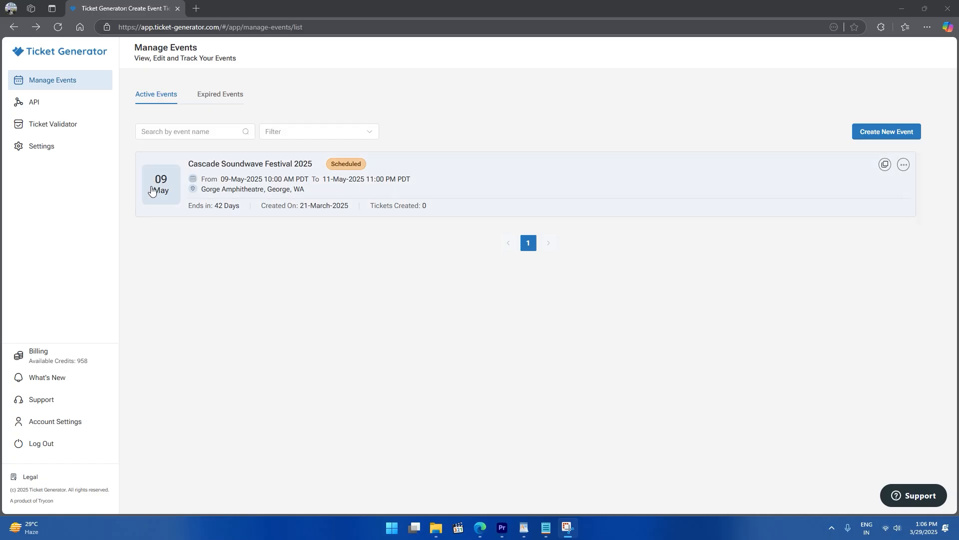
- Open the Cascade Soundwave Festival 2025 event and view its Ticket Design
{"action": "left_click", "coordinate": [149, 191]}
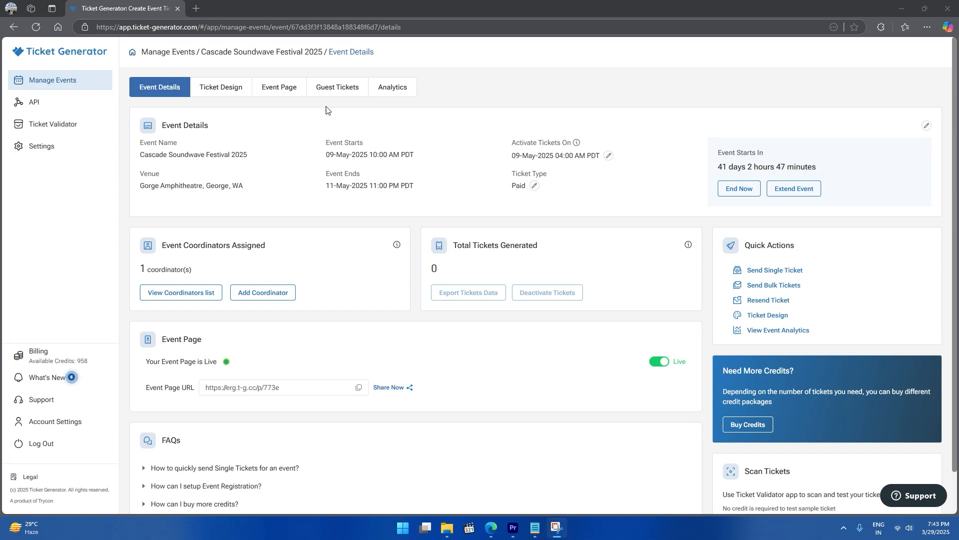
{"action": "left_click", "coordinate": [226, 95]}
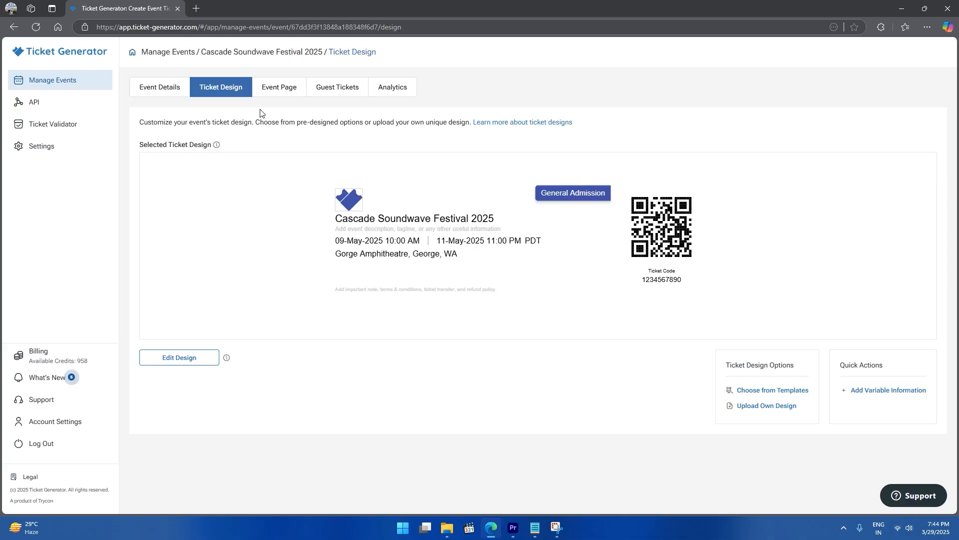
- Make bg_04.png from the Desktop the ticket's background image and save the design
{"action": "left_click", "coordinate": [203, 357]}
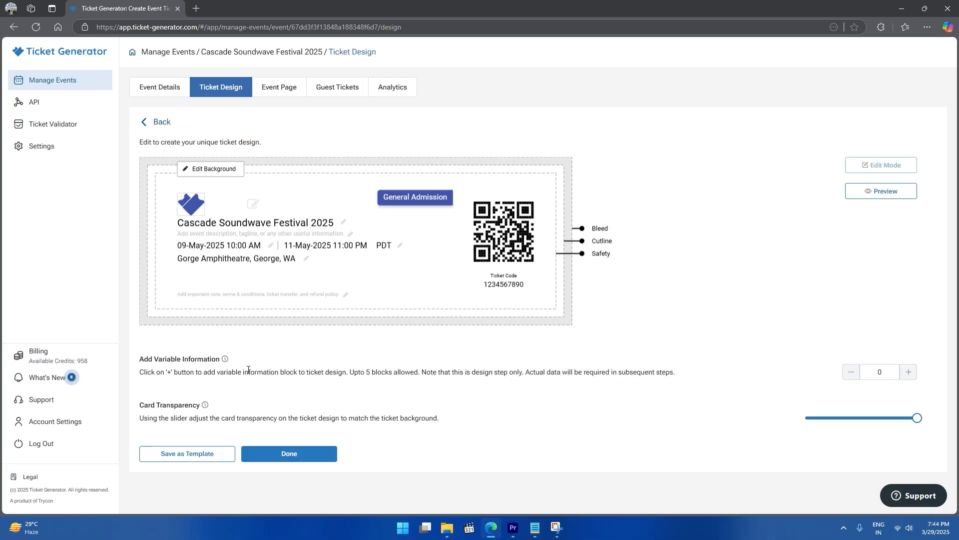
{"action": "left_click", "coordinate": [241, 173]}
{"action": "left_click", "coordinate": [511, 165]}
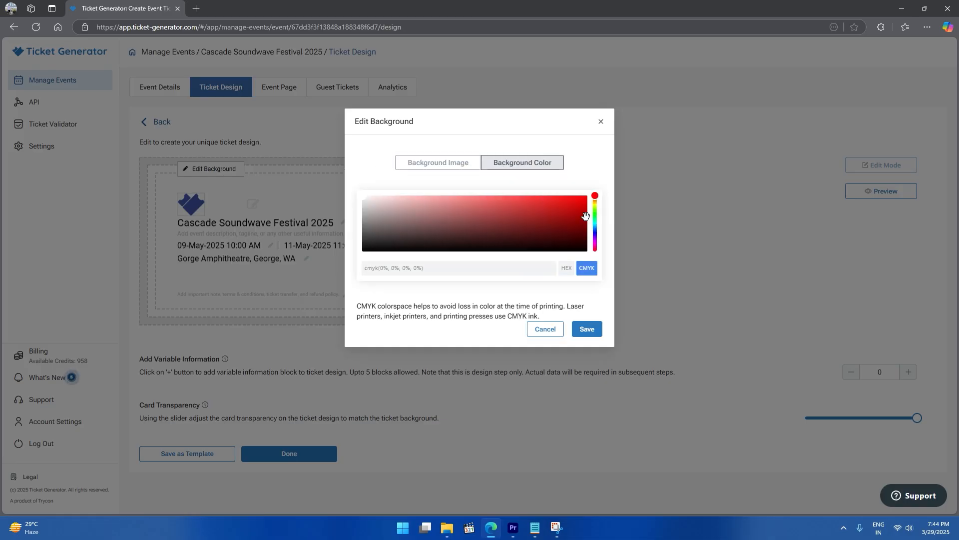
{"action": "left_click", "coordinate": [435, 165]}
{"action": "left_click", "coordinate": [489, 237]}
{"action": "left_click", "coordinate": [42, 117]}
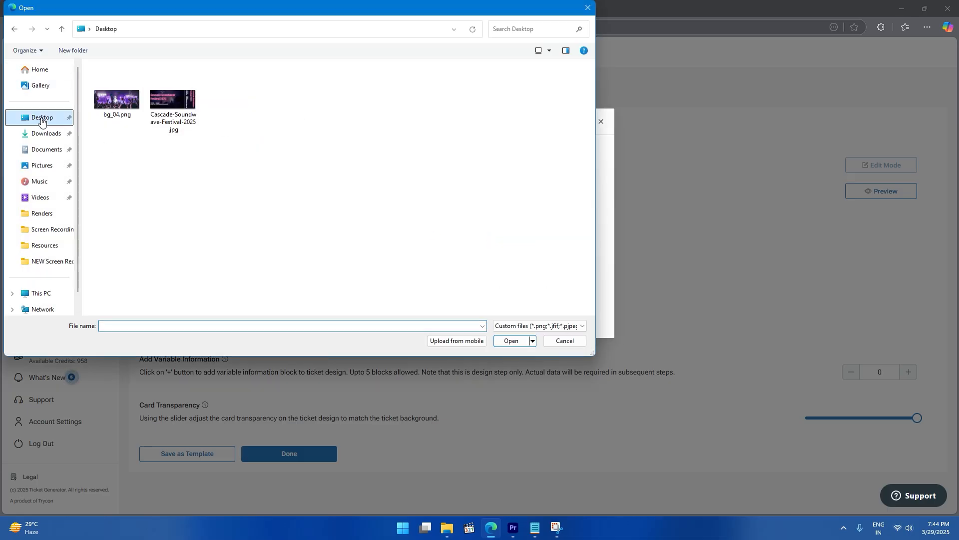
{"action": "left_click", "coordinate": [118, 105]}
{"action": "double_click", "coordinate": [120, 123]}
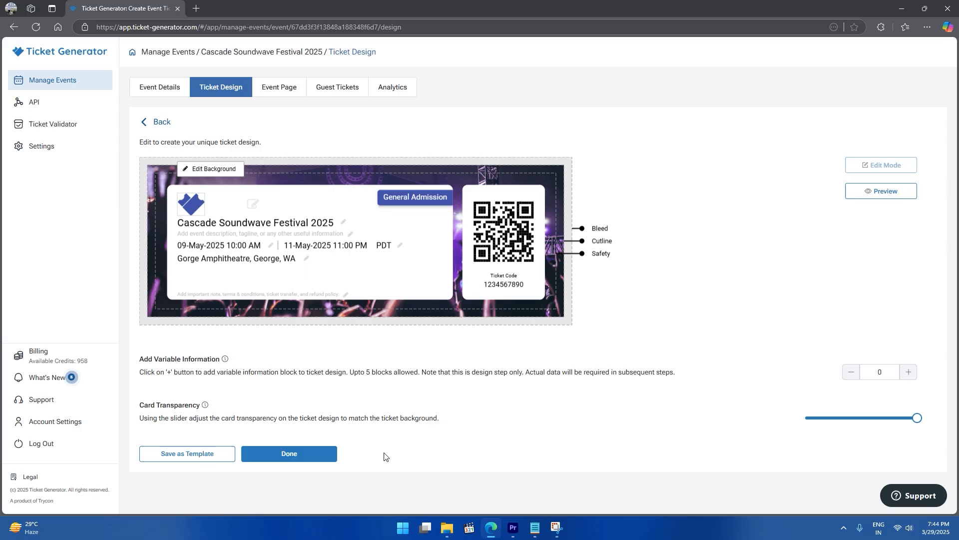
{"action": "left_click", "coordinate": [318, 455]}
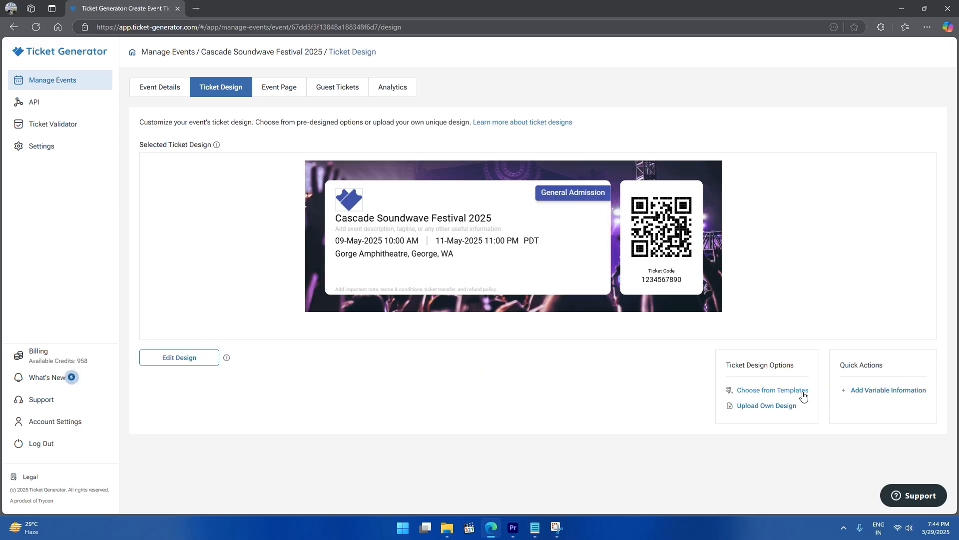
- Browse the gallery of ticket templates
{"action": "left_click", "coordinate": [773, 390]}
{"action": "scroll", "coordinate": [957, 213], "scroll_direction": "down", "scroll_amount": 5}
{"action": "left_click_drag", "start_coordinate": [957, 212], "coordinate": [956, 160]}
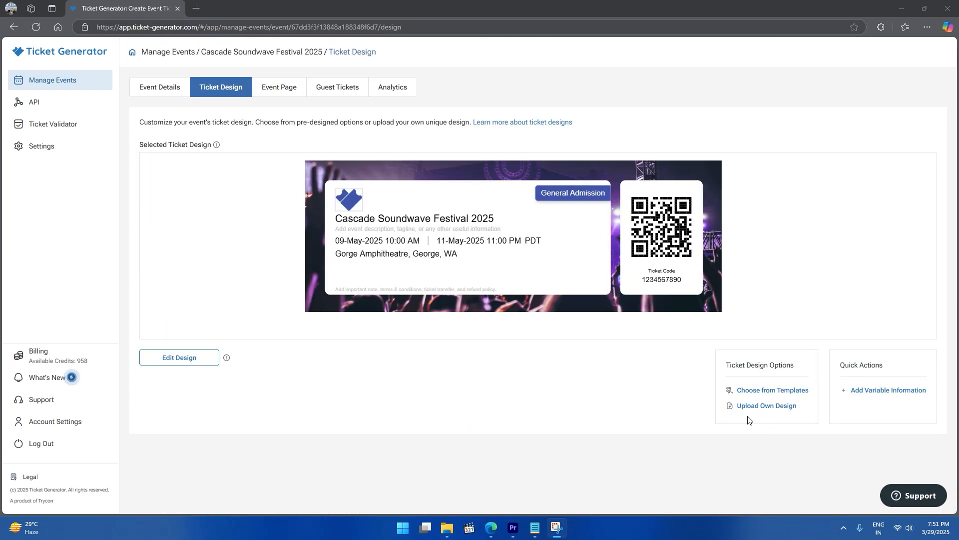
- Upload Cascade-Soundwave-Festival-2025.jpg from the Desktop as your own ticket design
{"action": "left_click", "coordinate": [763, 410]}
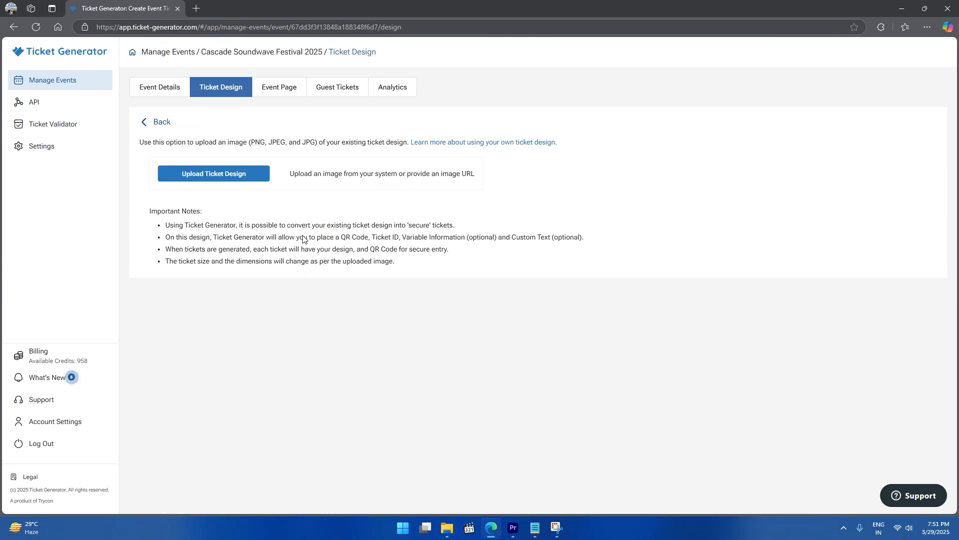
{"action": "left_click", "coordinate": [224, 181]}
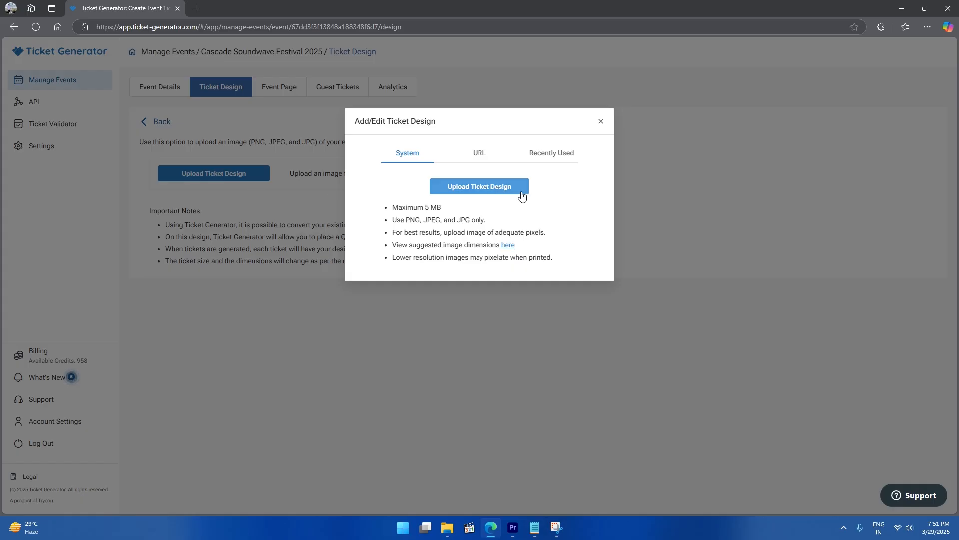
{"action": "left_click", "coordinate": [479, 187]}
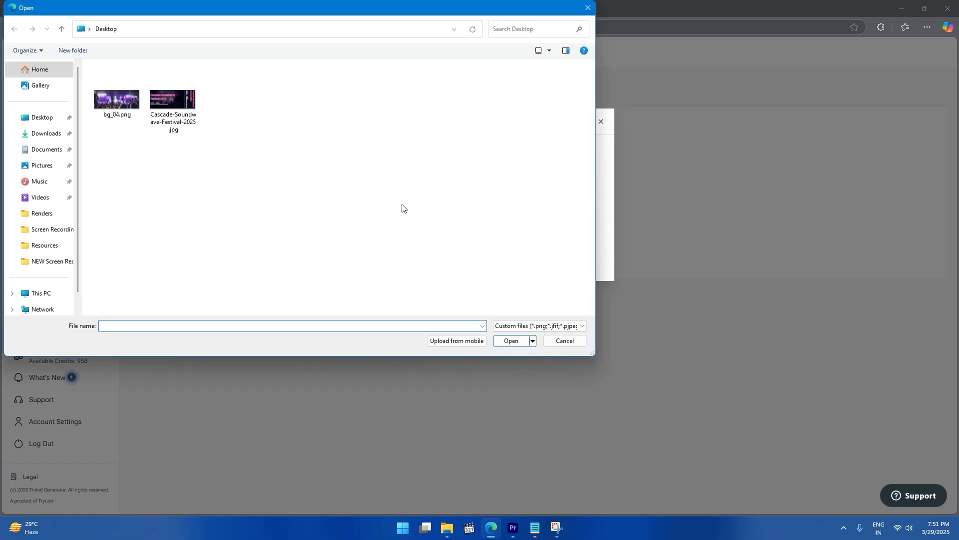
{"action": "left_click", "coordinate": [173, 100]}
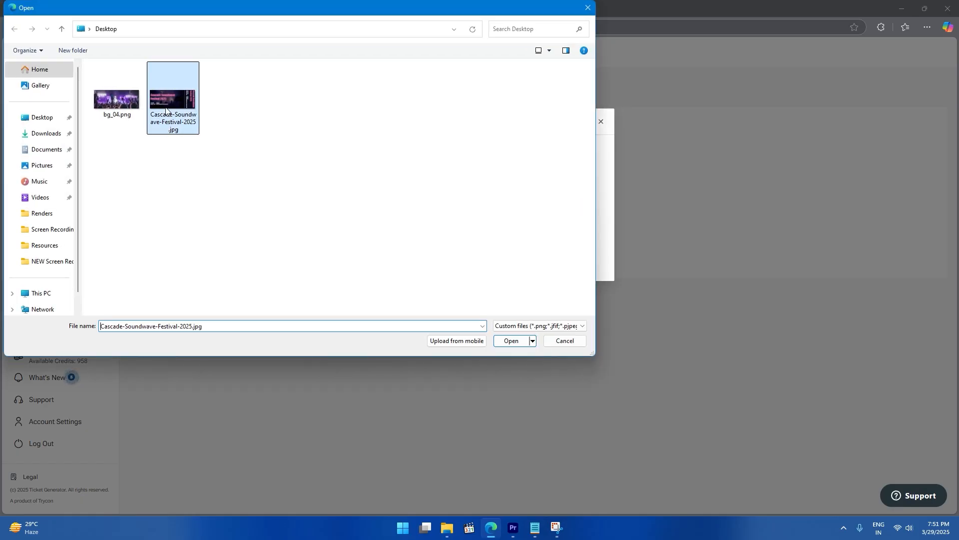
{"action": "left_click", "coordinate": [514, 338]}
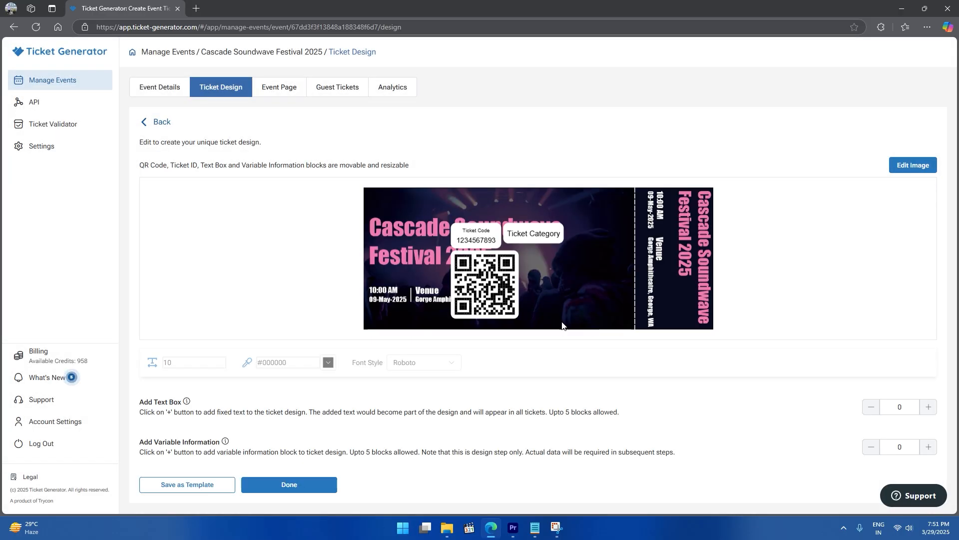
- Place Ticket Category top-left, the QR code by the stub and the ticket code above it, then save
{"action": "left_click_drag", "start_coordinate": [543, 239], "coordinate": [410, 210]}
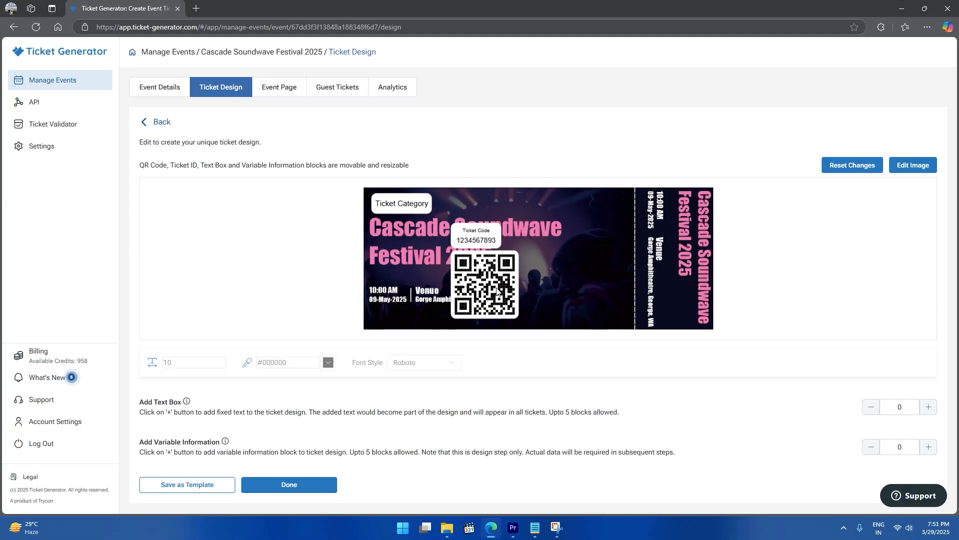
{"action": "left_click_drag", "start_coordinate": [497, 288], "coordinate": [607, 286]}
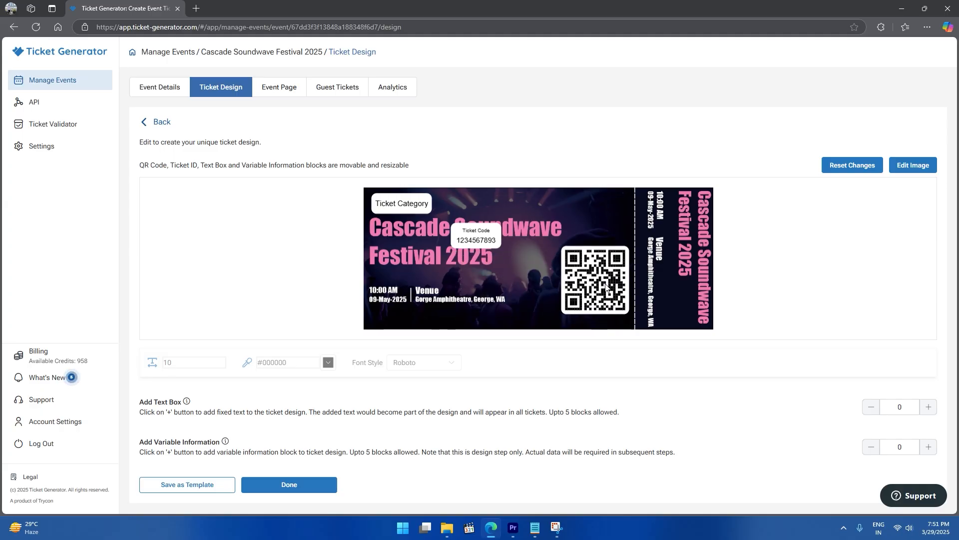
{"action": "left_click_drag", "start_coordinate": [474, 241], "coordinate": [592, 234]}
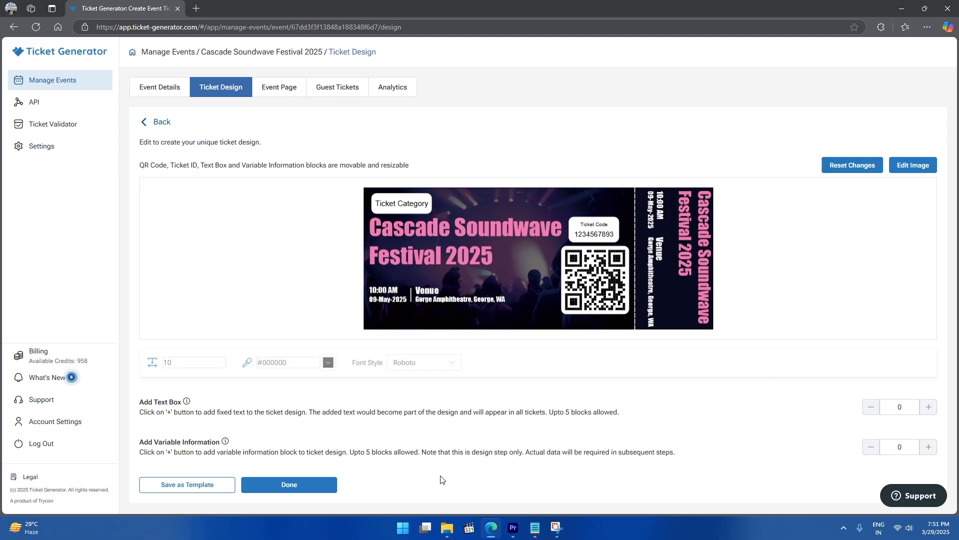
{"action": "left_click", "coordinate": [333, 485]}
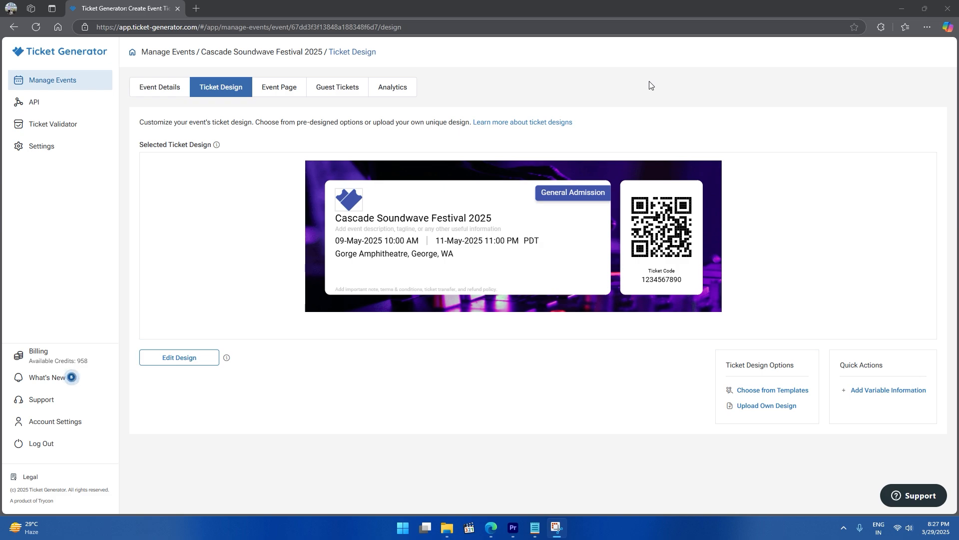
- Add three variable-information blocks (Header 1–3 / Value 1–3) to the ticket and save the design
{"action": "left_click", "coordinate": [859, 392]}
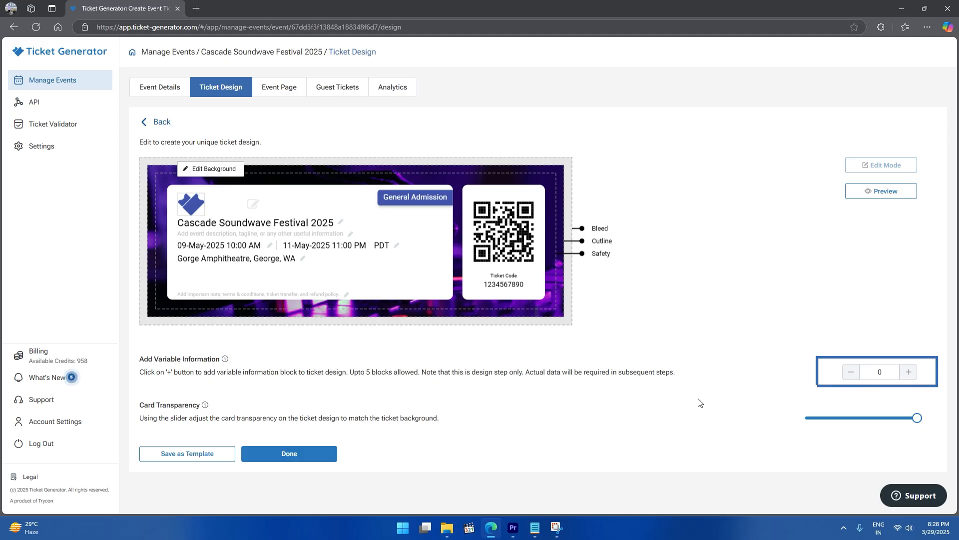
{"action": "left_click", "coordinate": [908, 373]}
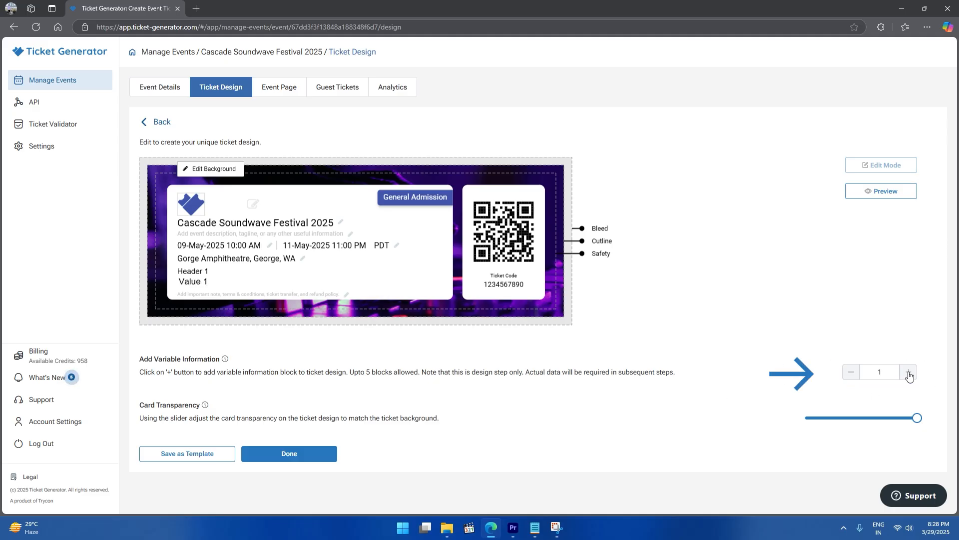
{"action": "left_click", "coordinate": [909, 373]}
{"action": "left_click", "coordinate": [909, 373]}
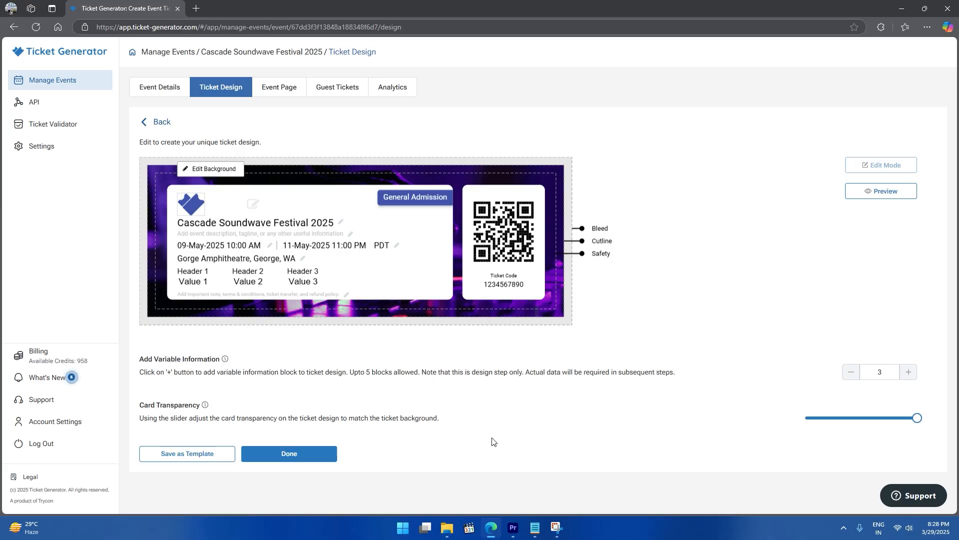
{"action": "left_click", "coordinate": [330, 454]}
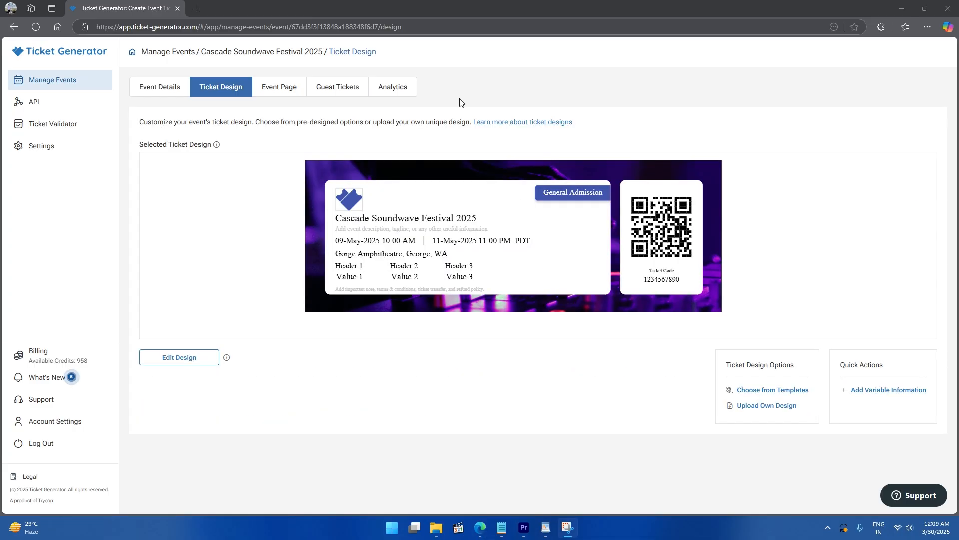
- Switch to the festival's Event Page tab to start the page setup wizard
{"action": "left_click", "coordinate": [283, 95]}
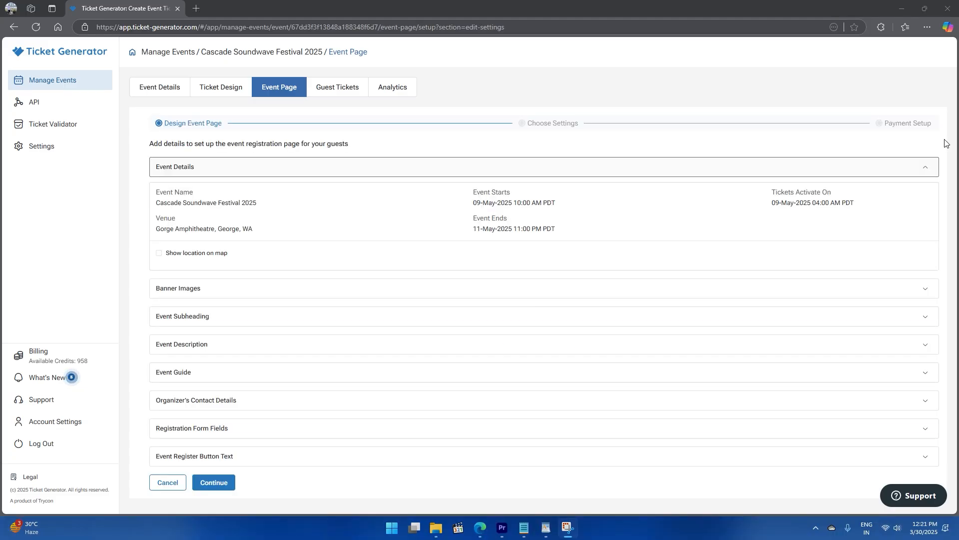
- Expand the Banner Images, Event Subheading, Event Description, Event Guide and organizer contact sections
{"action": "left_click", "coordinate": [928, 292]}
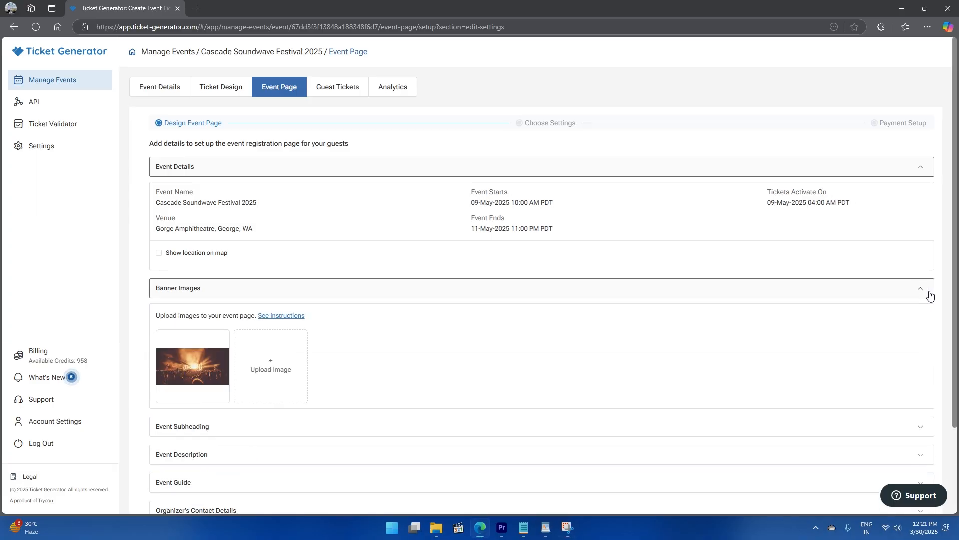
{"action": "scroll", "coordinate": [924, 334], "scroll_direction": "down", "scroll_amount": 2}
{"action": "left_click", "coordinate": [924, 334]}
{"action": "scroll", "coordinate": [924, 345], "scroll_direction": "down", "scroll_amount": 1}
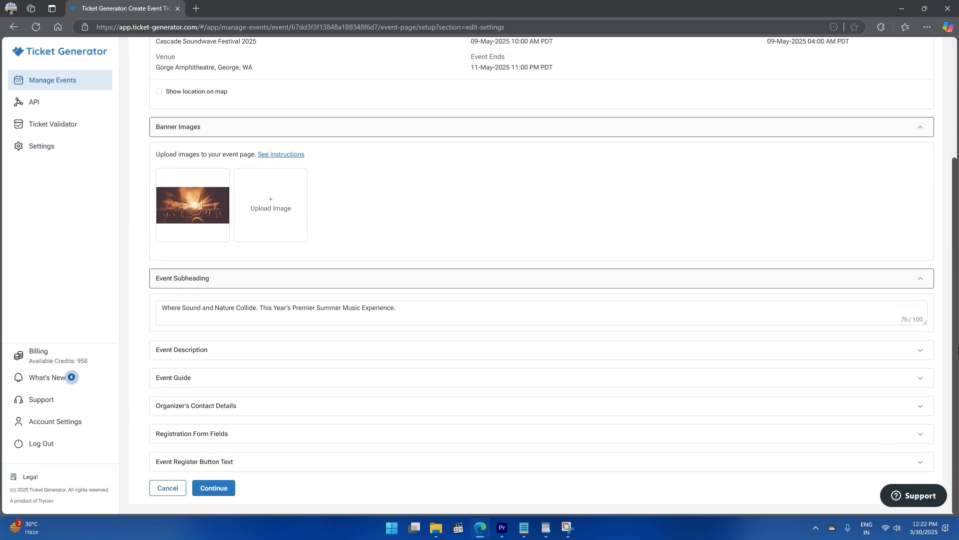
{"action": "left_click", "coordinate": [923, 351]}
{"action": "scroll", "coordinate": [957, 404], "scroll_direction": "down", "scroll_amount": 8}
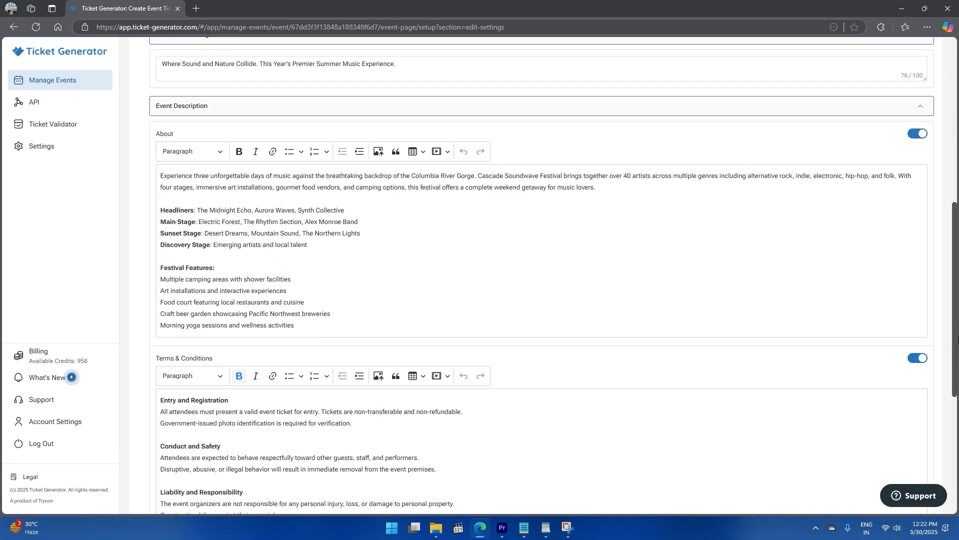
{"action": "scroll", "coordinate": [957, 404], "scroll_direction": "down", "scroll_amount": 3}
{"action": "left_click", "coordinate": [921, 379]}
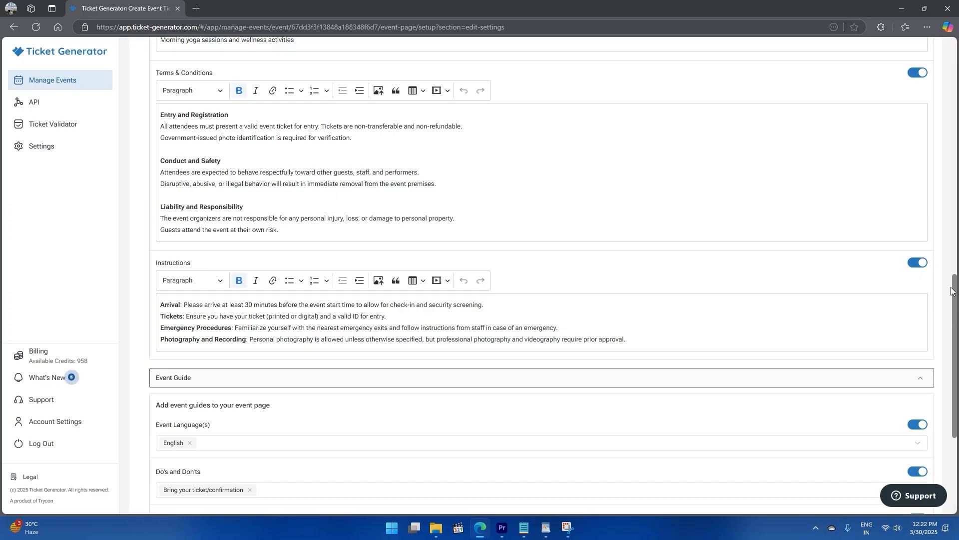
{"action": "scroll", "coordinate": [958, 330], "scroll_direction": "down", "scroll_amount": 3}
{"action": "scroll", "coordinate": [957, 330], "scroll_direction": "down", "scroll_amount": 2}
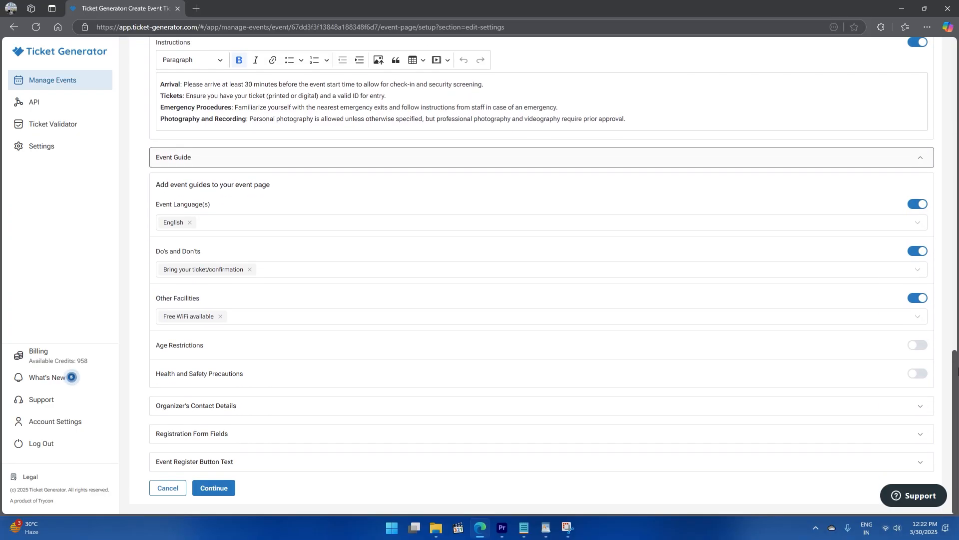
{"action": "left_click", "coordinate": [917, 404]}
{"action": "scroll", "coordinate": [955, 346], "scroll_direction": "down", "scroll_amount": 2}
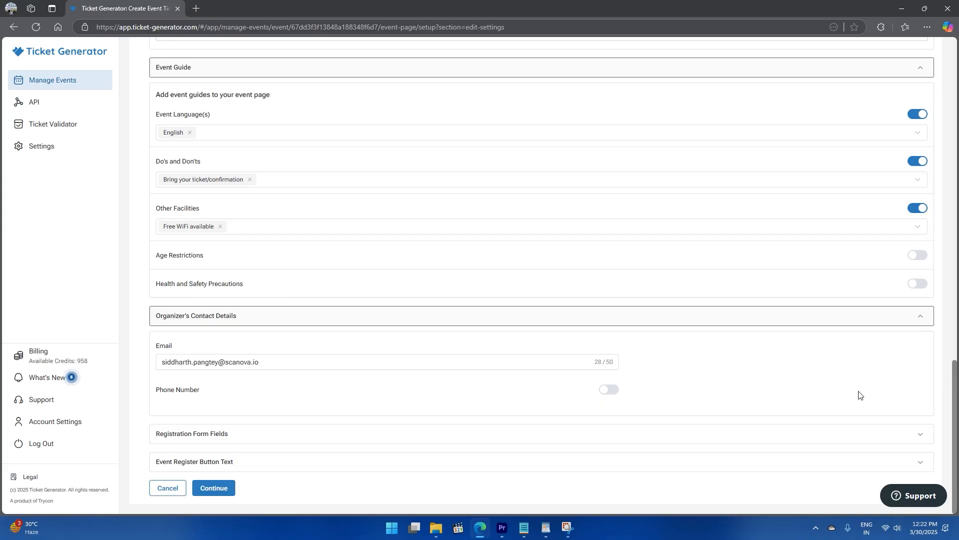
- Save the event page settings and bring up the festival's Payment Setup step
{"action": "left_click", "coordinate": [233, 494]}
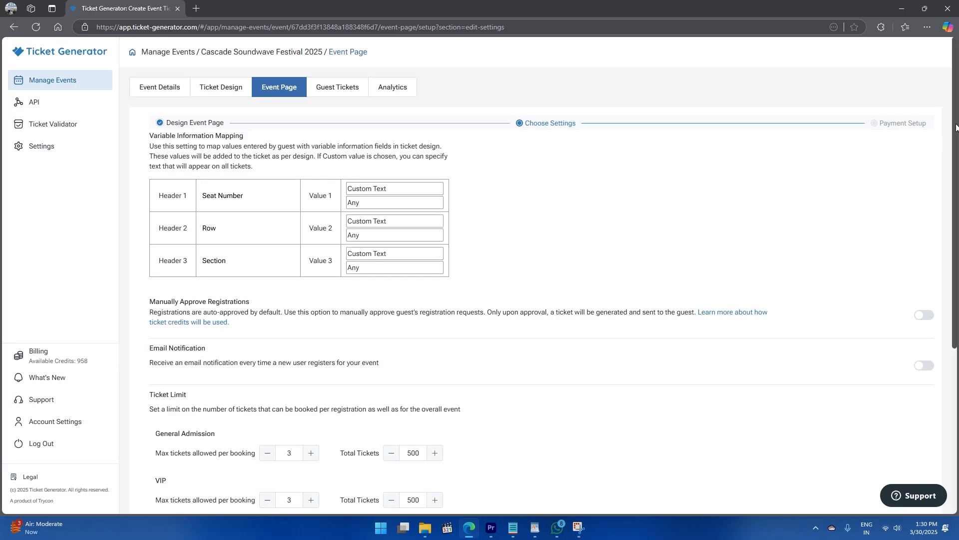
{"action": "left_click_drag", "start_coordinate": [955, 127], "coordinate": [956, 300]}
{"action": "left_click", "coordinate": [215, 487]}
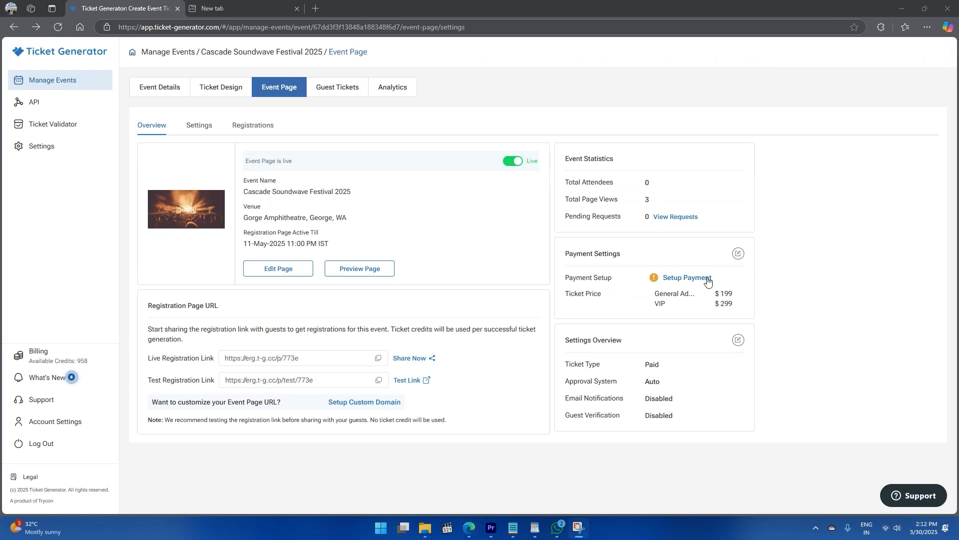
{"action": "left_click", "coordinate": [707, 279]}
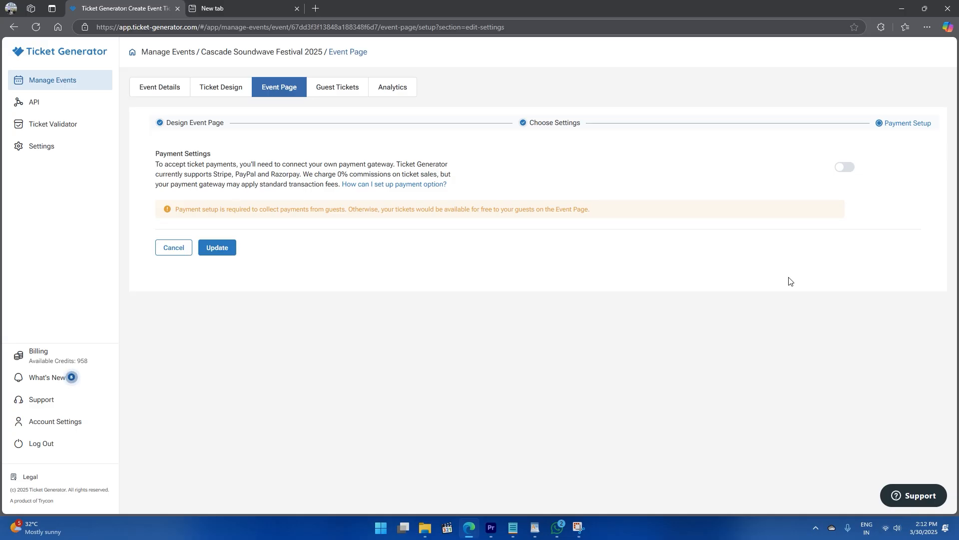
- Enable ticket payments and start a Stripe payment account, then open the festival's test registration link
{"action": "left_click", "coordinate": [842, 168]}
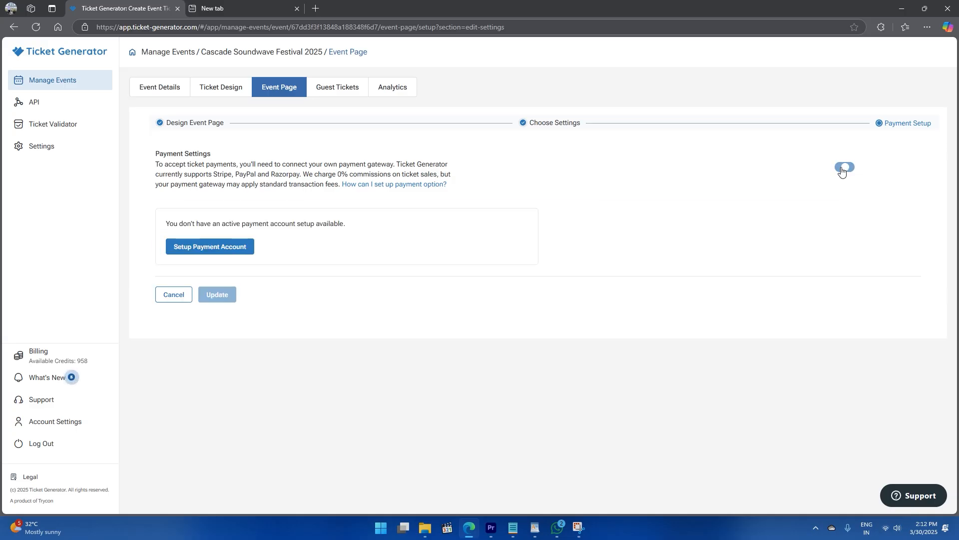
{"action": "left_click", "coordinate": [246, 252]}
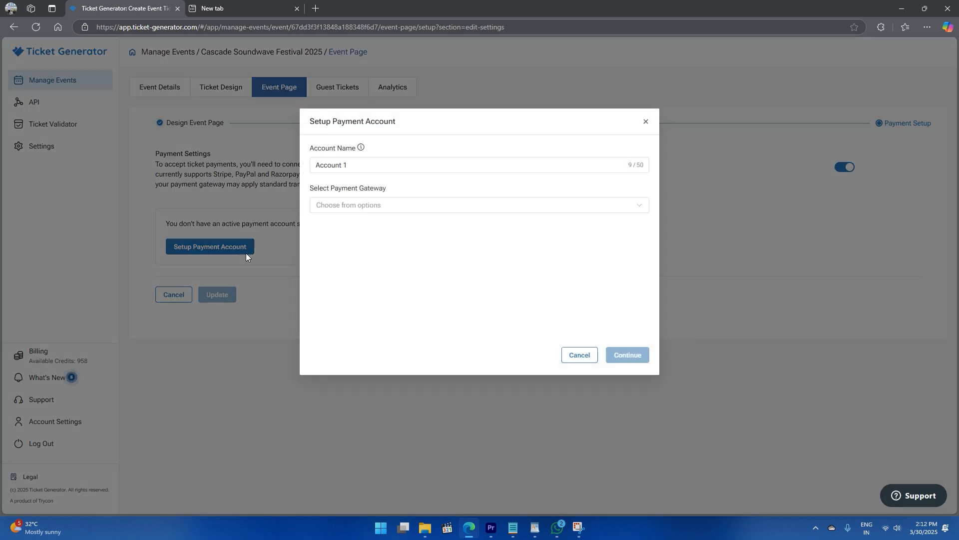
{"action": "left_click", "coordinate": [639, 210]}
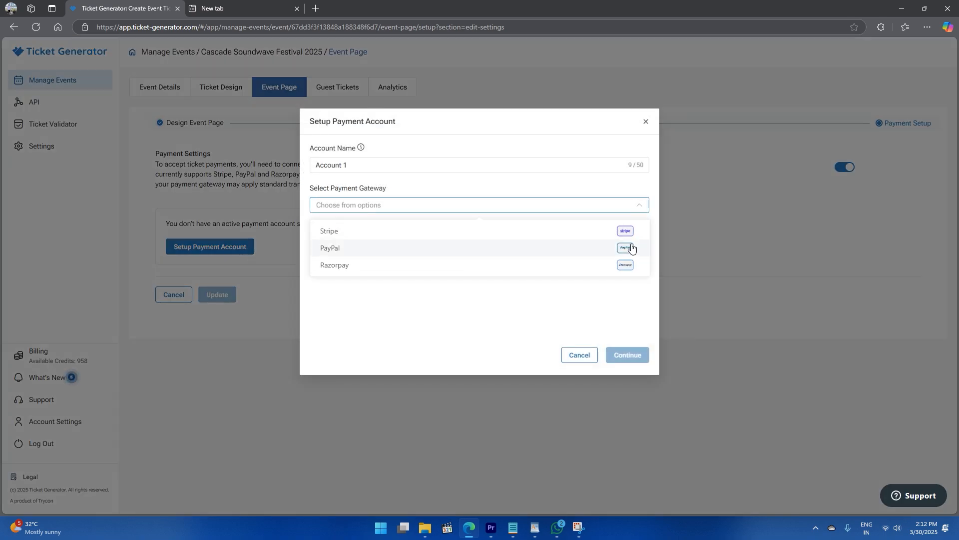
{"action": "left_click", "coordinate": [627, 231]}
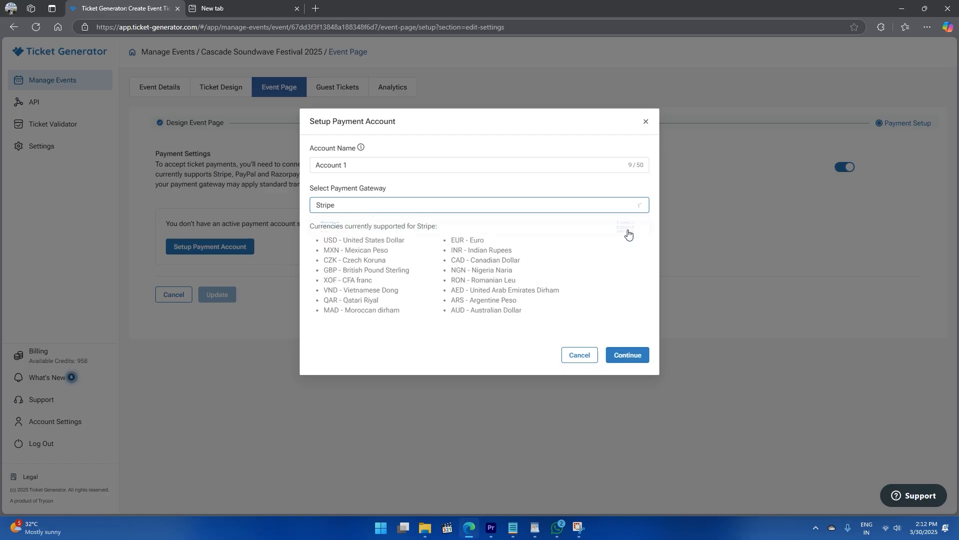
{"action": "left_click", "coordinate": [638, 355]}
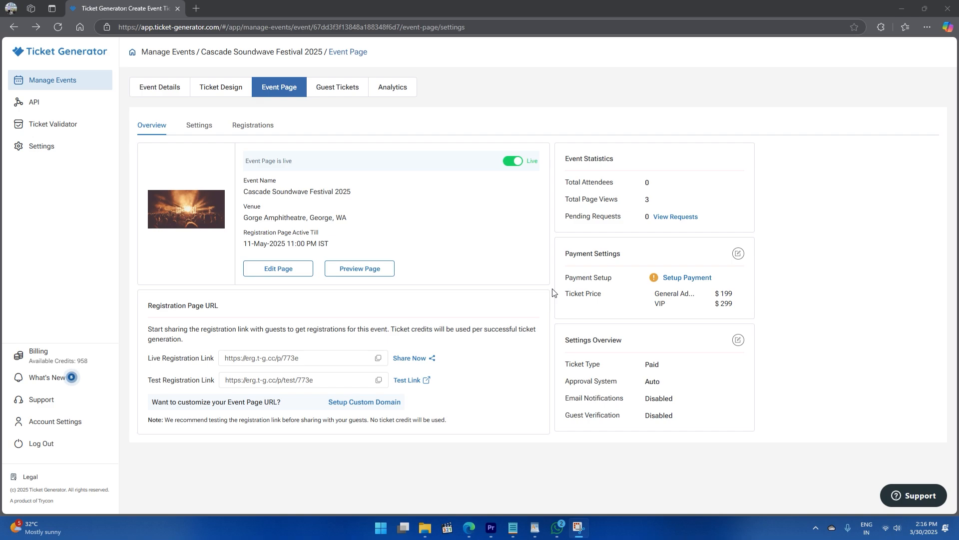
{"action": "left_click", "coordinate": [413, 380]}
- Look over the test event page in its new tab, then return to Ticket Generator's Registrations list
{"action": "left_click", "coordinate": [479, 340]}
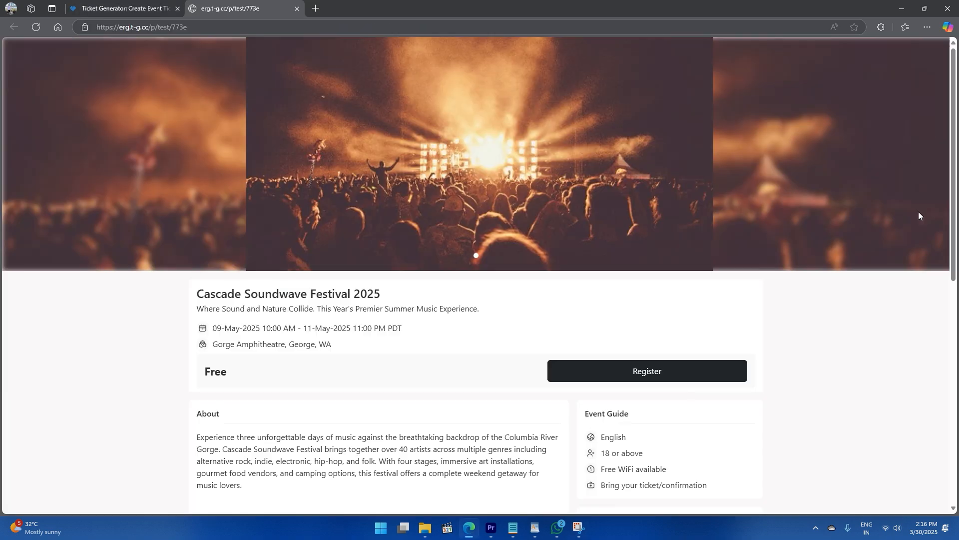
{"action": "left_click_drag", "start_coordinate": [949, 122], "coordinate": [956, 327]}
{"action": "key", "text": "ctrl+shift+Tab"}
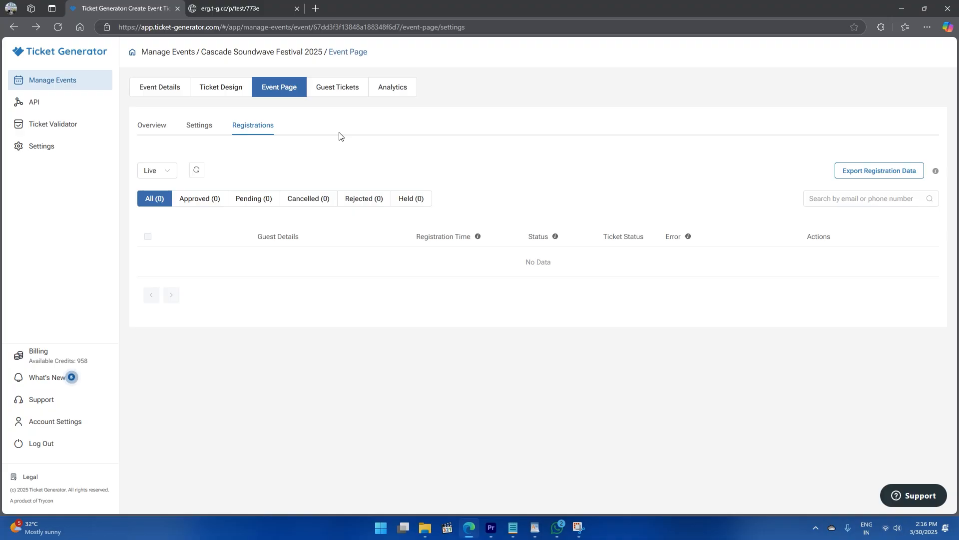
- Show the festival's Event Page Overview with live status, registration links and statistics
{"action": "left_click", "coordinate": [147, 128]}
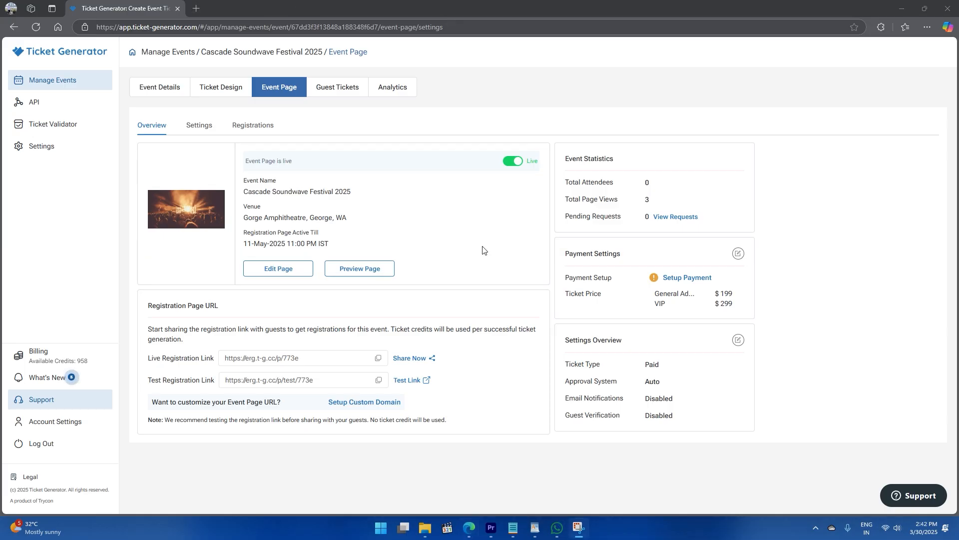
- Switch to the festival's Guest Tickets tab
{"action": "left_click", "coordinate": [332, 96]}
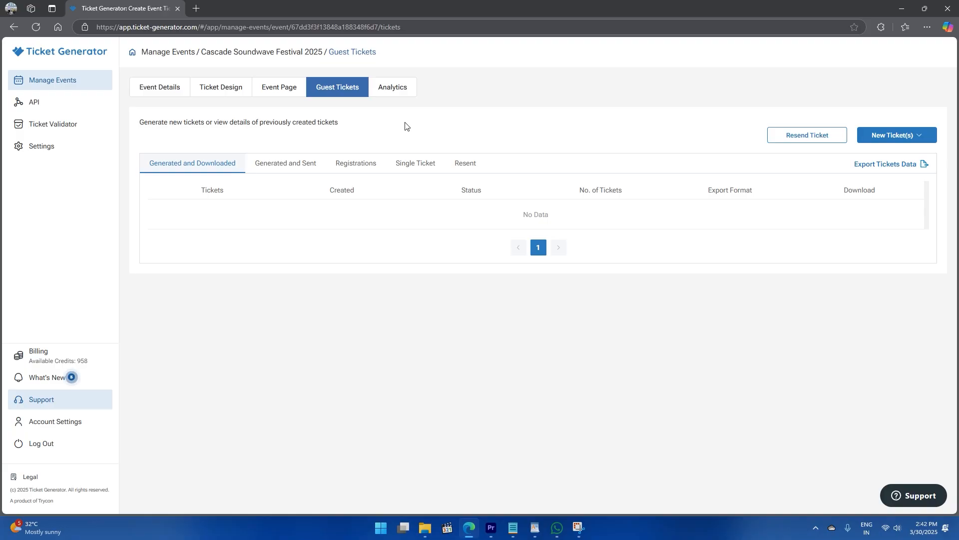
- Start bulk Generate and Send for VIP tickets via Email and WhatsApp, declaring guests' WhatsApp opt-in
{"action": "left_click", "coordinate": [894, 142]}
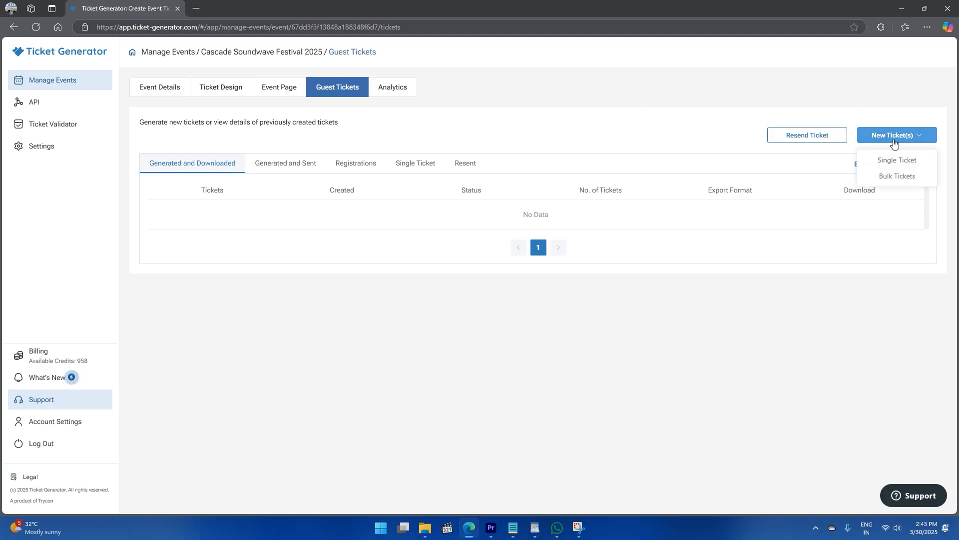
{"action": "left_click", "coordinate": [898, 176]}
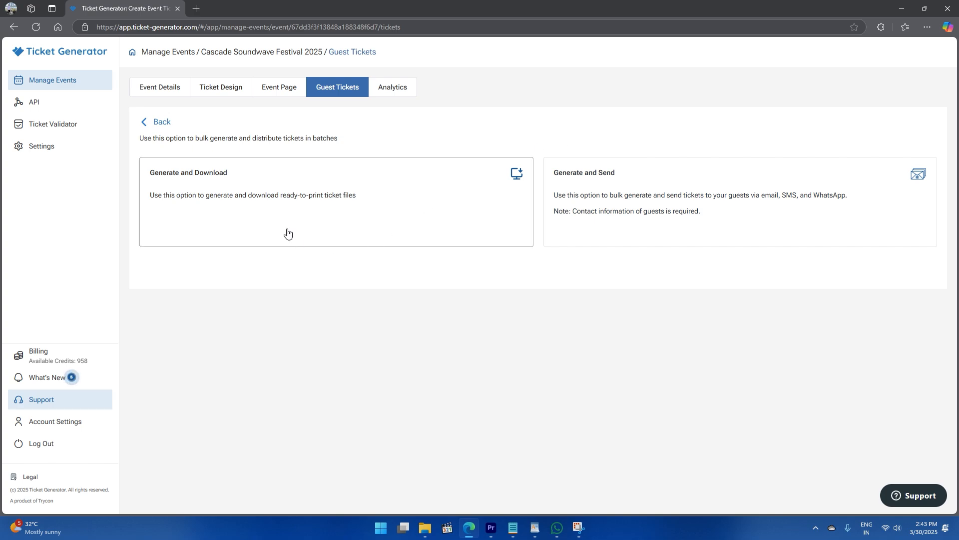
{"action": "left_click", "coordinate": [585, 234]}
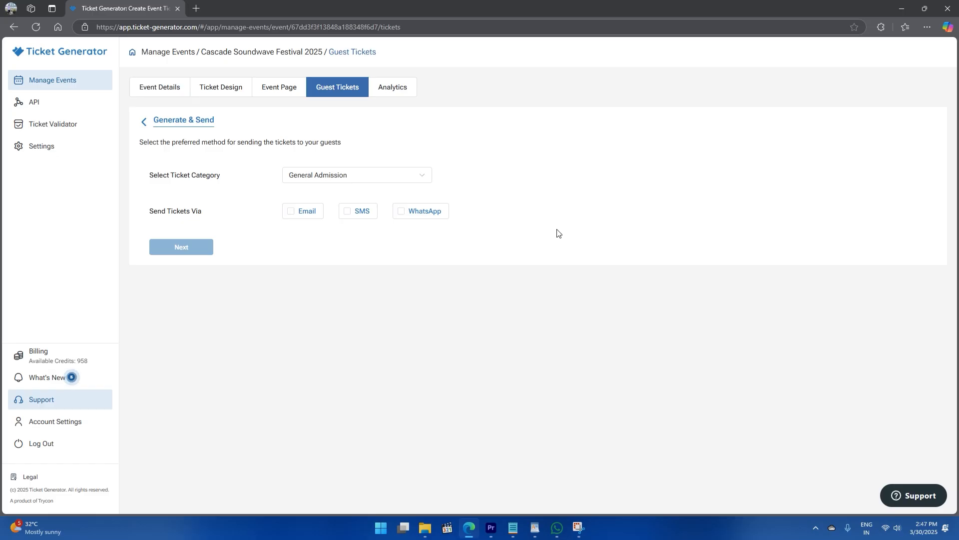
{"action": "left_click", "coordinate": [421, 175]}
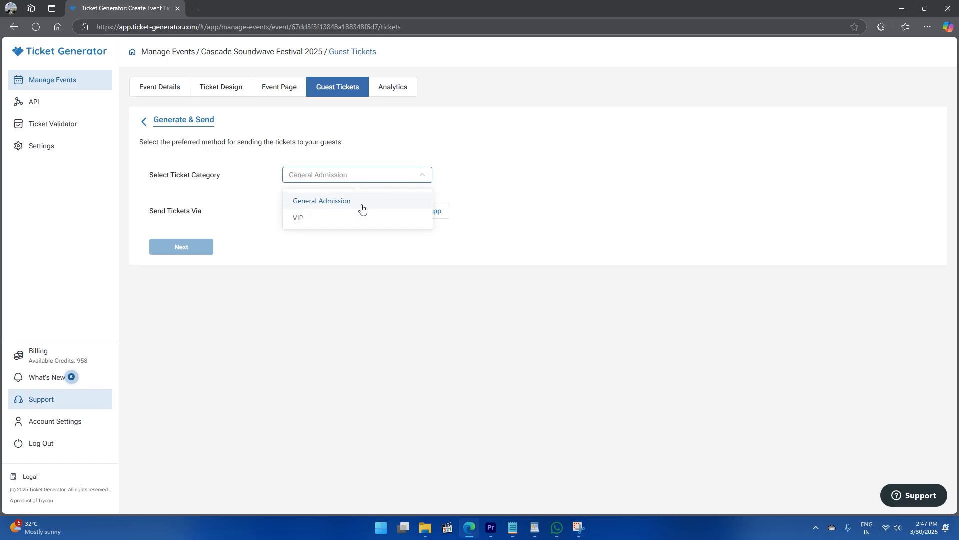
{"action": "left_click", "coordinate": [334, 218]}
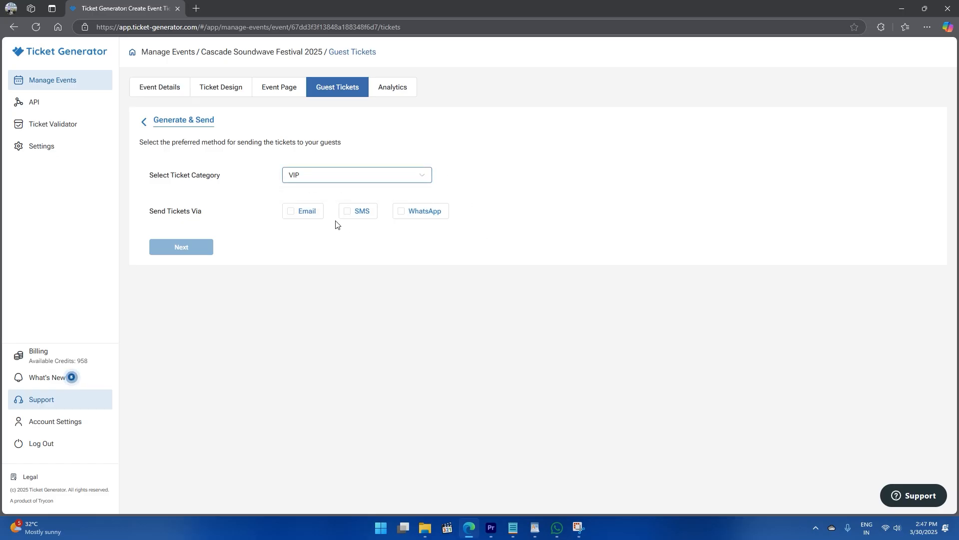
{"action": "left_click", "coordinate": [300, 214]}
{"action": "left_click", "coordinate": [400, 214]}
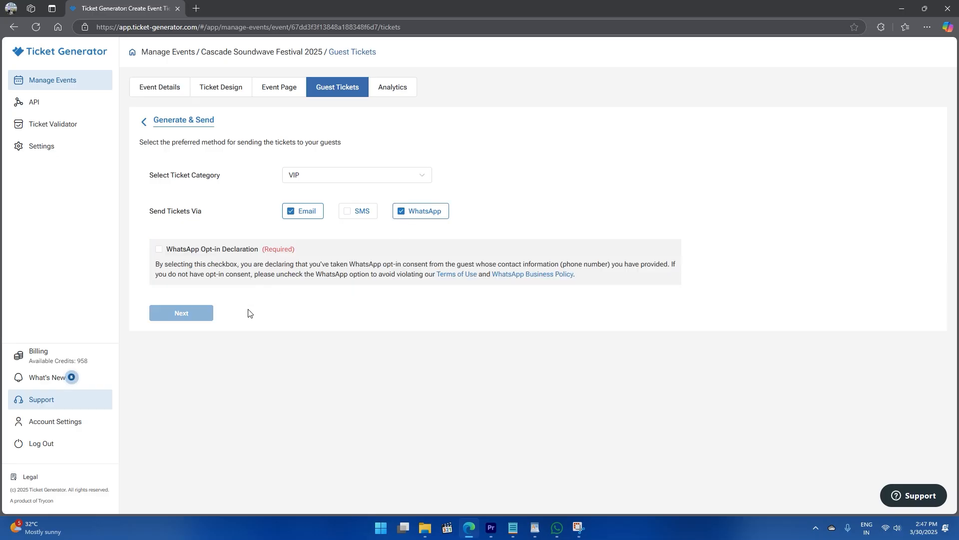
{"action": "left_click", "coordinate": [189, 250]}
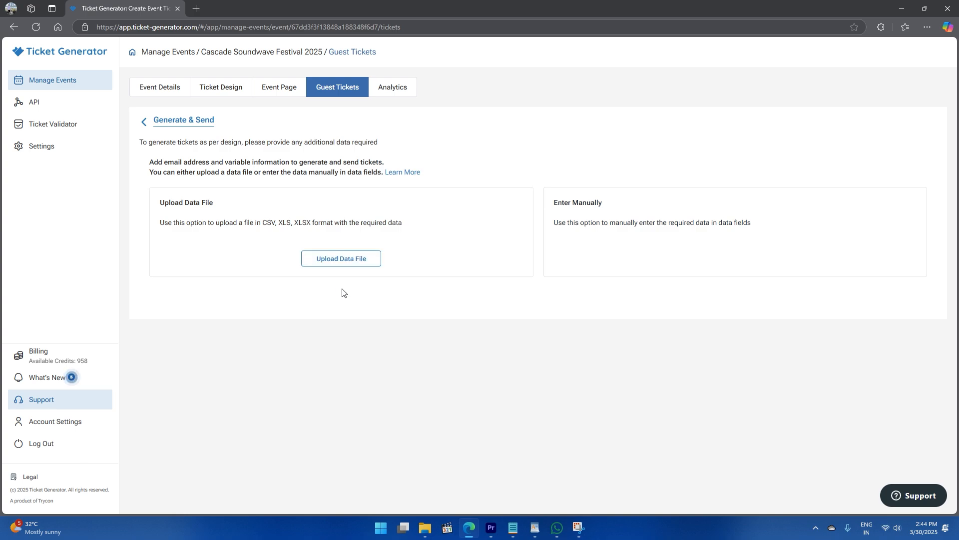
- Choose manual guest data entry and select every row of the guest table
{"action": "left_click", "coordinate": [565, 242]}
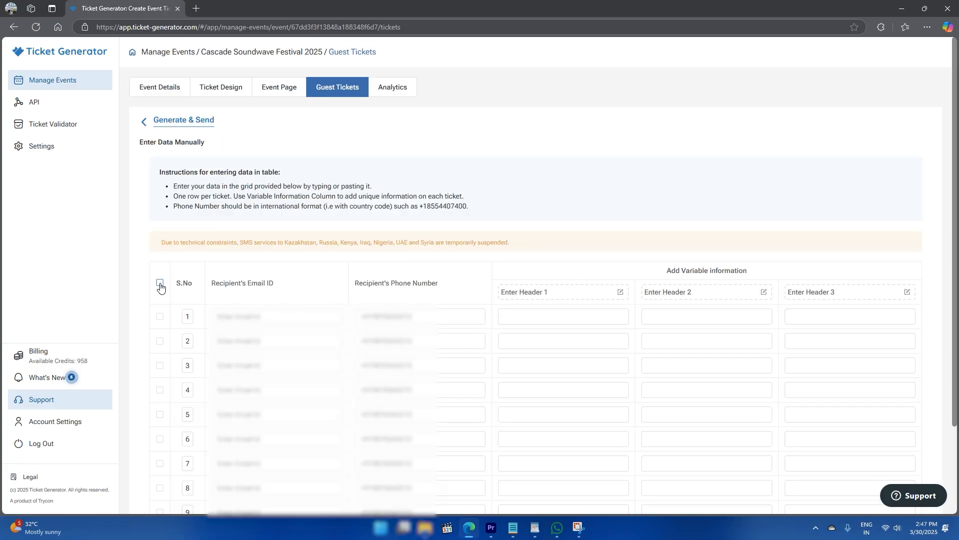
{"action": "left_click", "coordinate": [160, 285]}
{"action": "scroll", "coordinate": [362, 285], "scroll_direction": "down", "scroll_amount": 3}
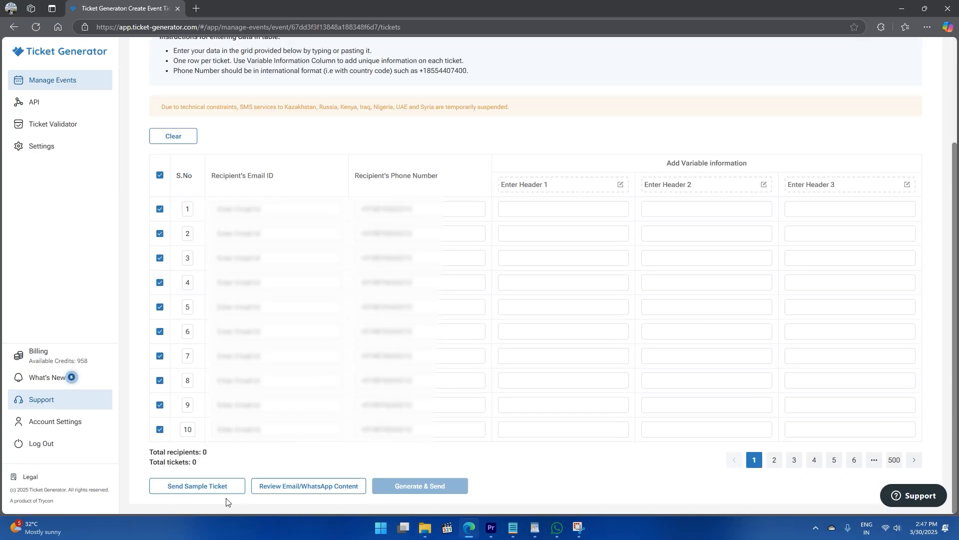
- Send a sample ticket to the entered phone number and email address, correcting the phone number first
{"action": "left_click", "coordinate": [212, 486]}
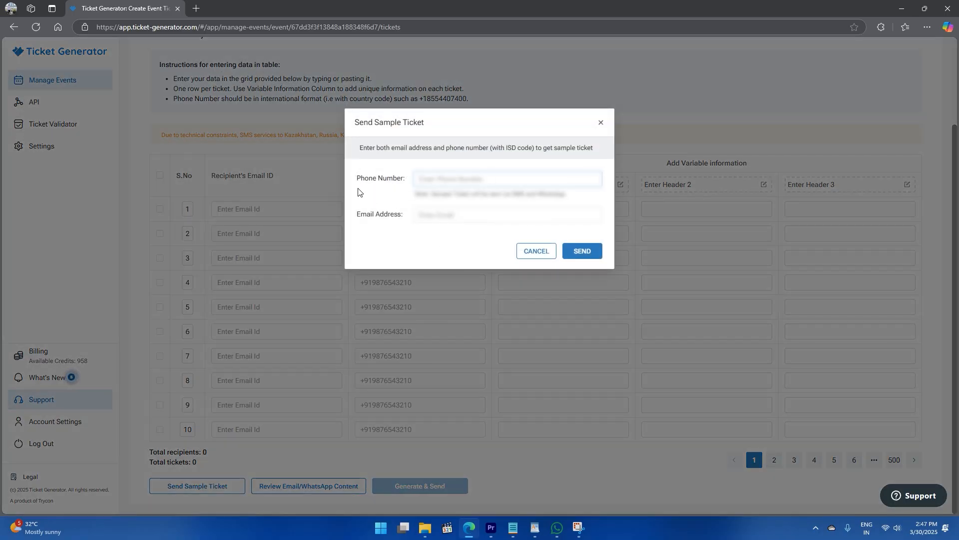
{"action": "type", "text": "9876543210"}
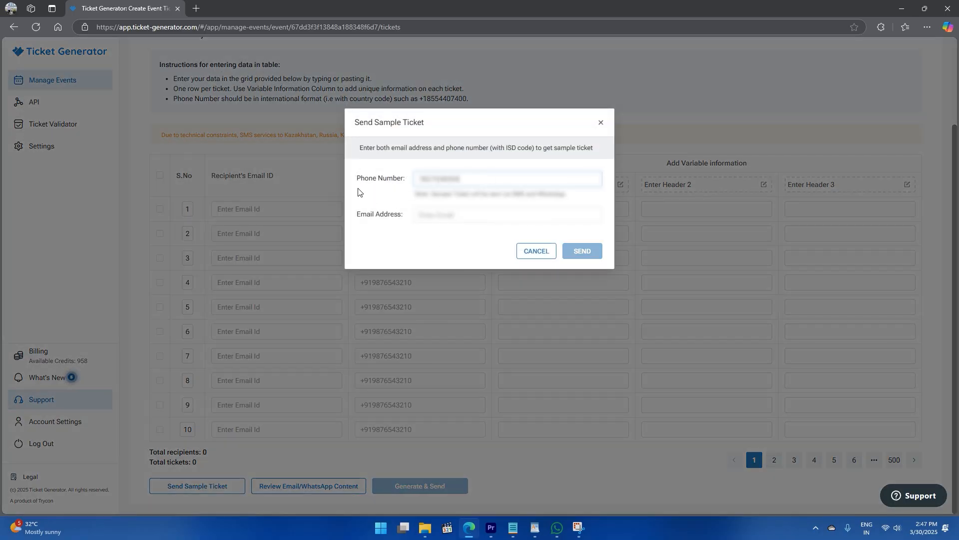
{"action": "key", "text": "Tab"}
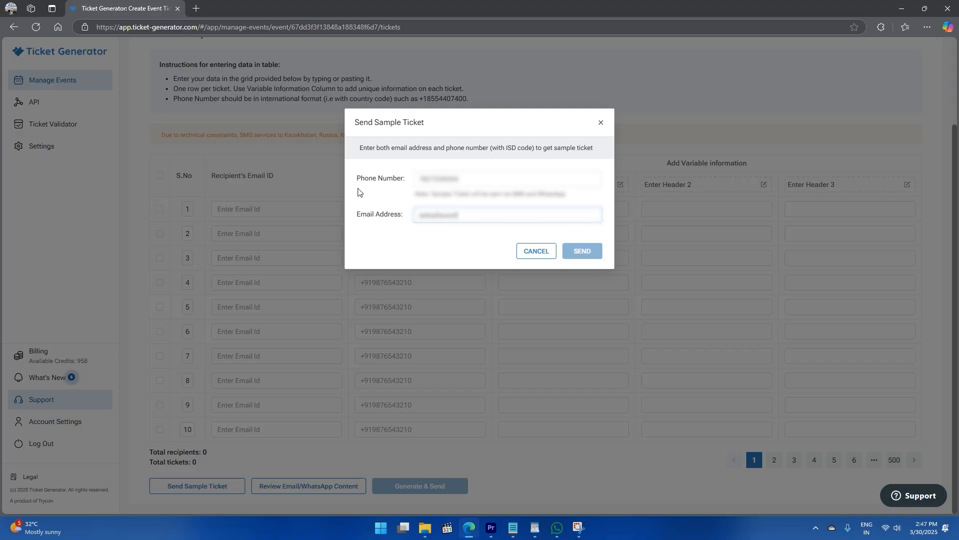
{"action": "left_click", "coordinate": [418, 179]}
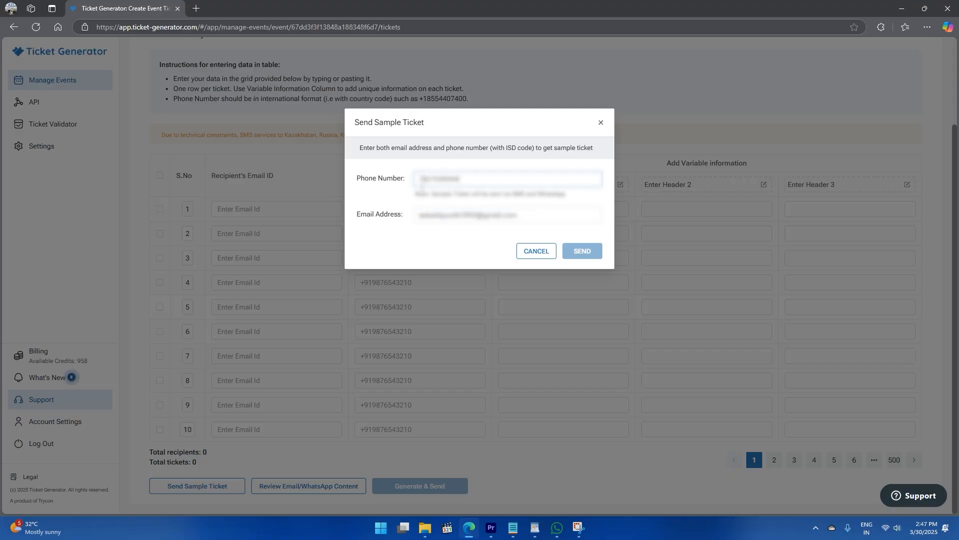
{"action": "type", "text": "0"}
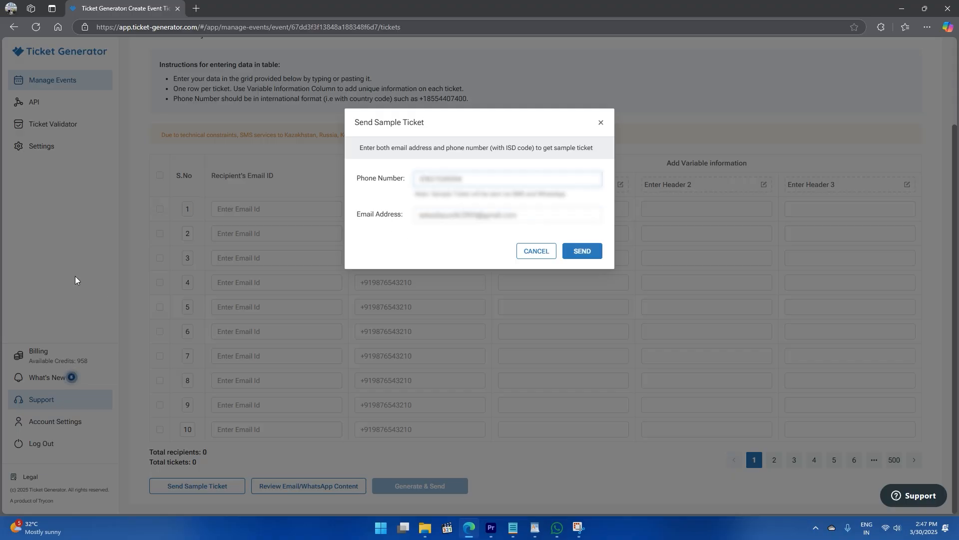
{"action": "type", "text": "004"}
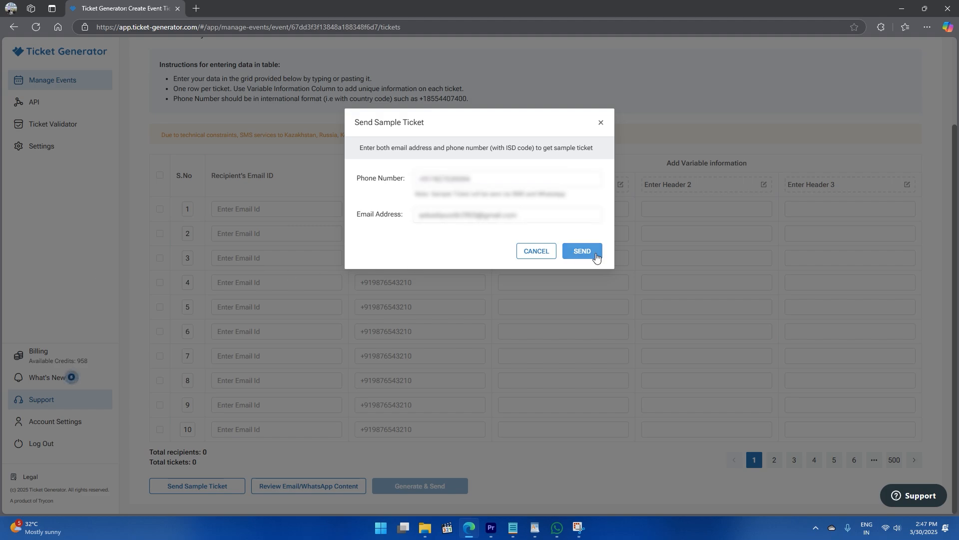
{"action": "left_click", "coordinate": [597, 251]}
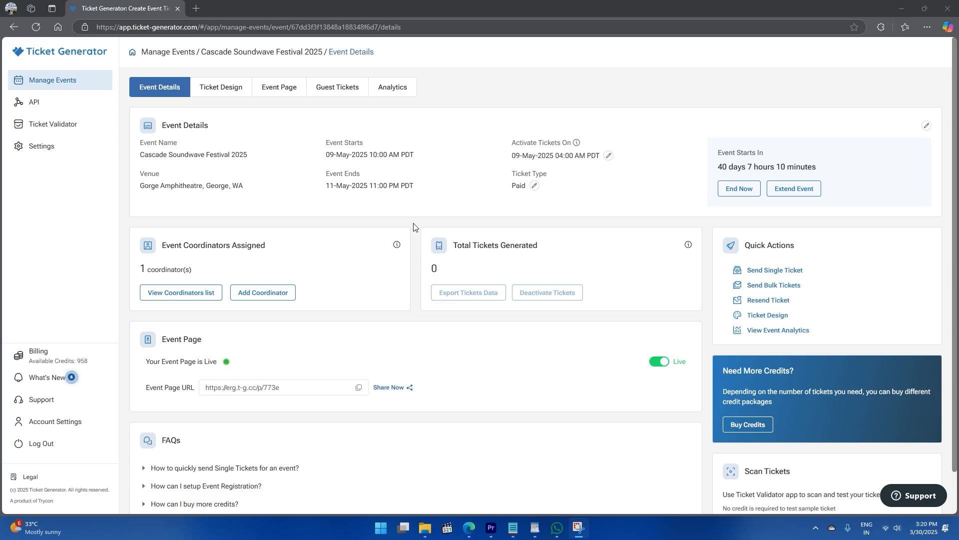
- Invite a new coordinator to the festival by entering their email address
{"action": "left_click", "coordinate": [263, 293]}
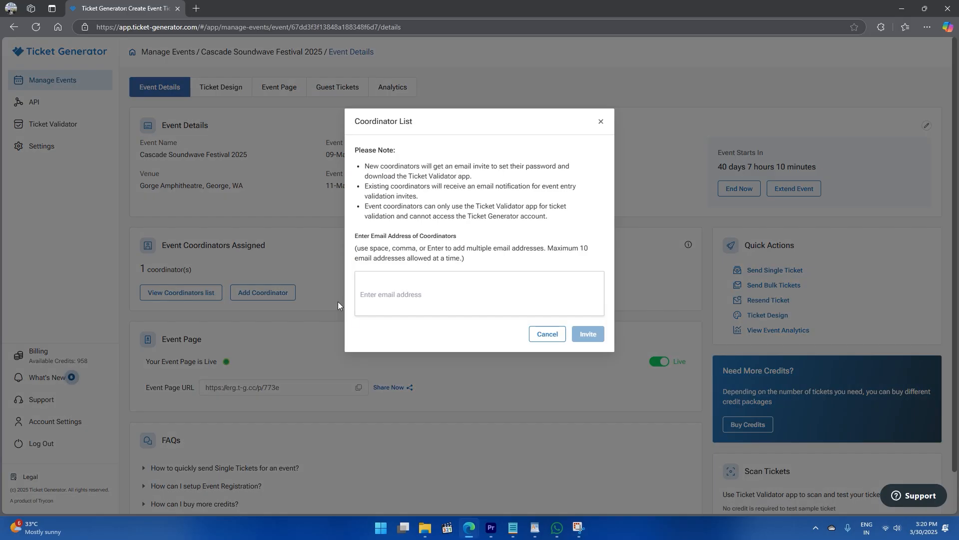
{"action": "left_click", "coordinate": [399, 292]}
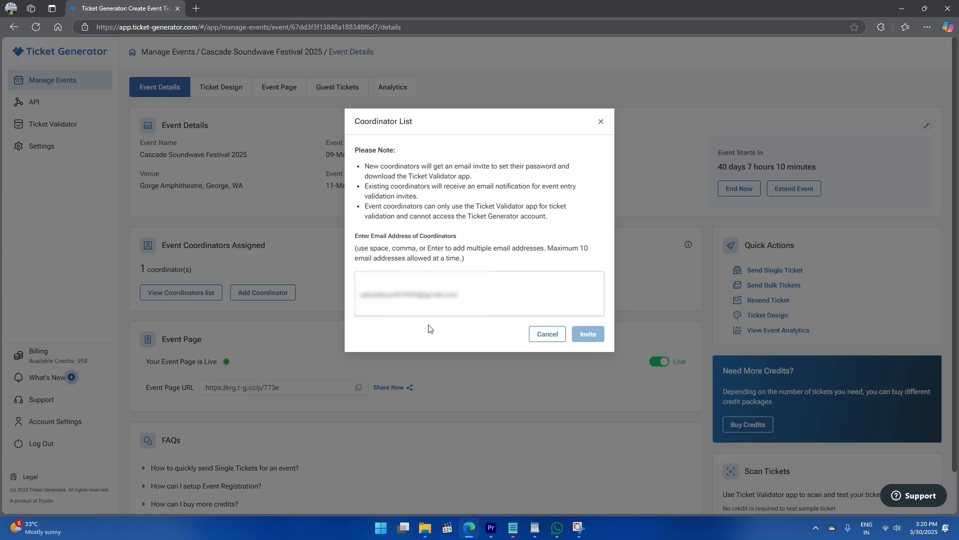
{"action": "key", "text": "Return"}
{"action": "left_click", "coordinate": [589, 334]}
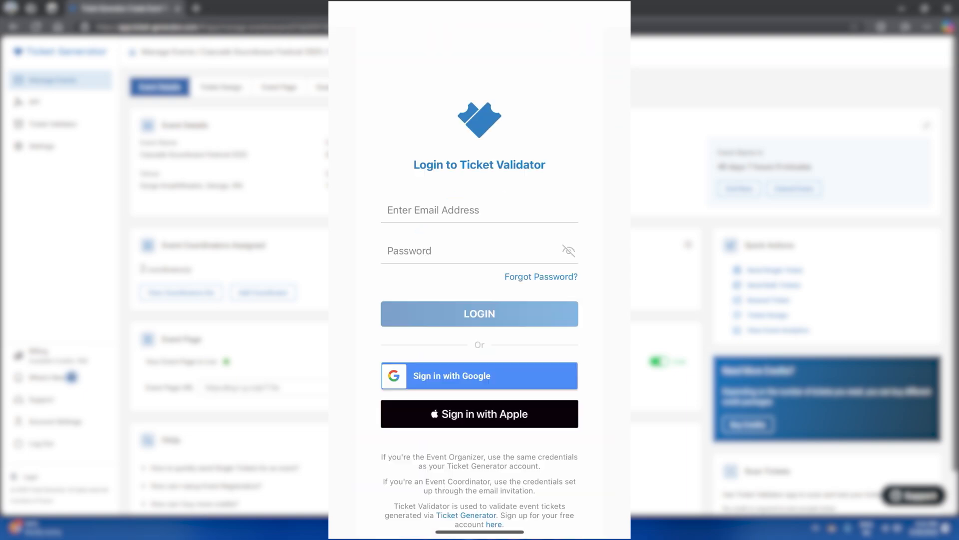
- Log in to the Ticket Validator app with the coordinator's email address and password
{"action": "left_click", "coordinate": [479, 210]}
{"action": "type", "text": "user@email"}
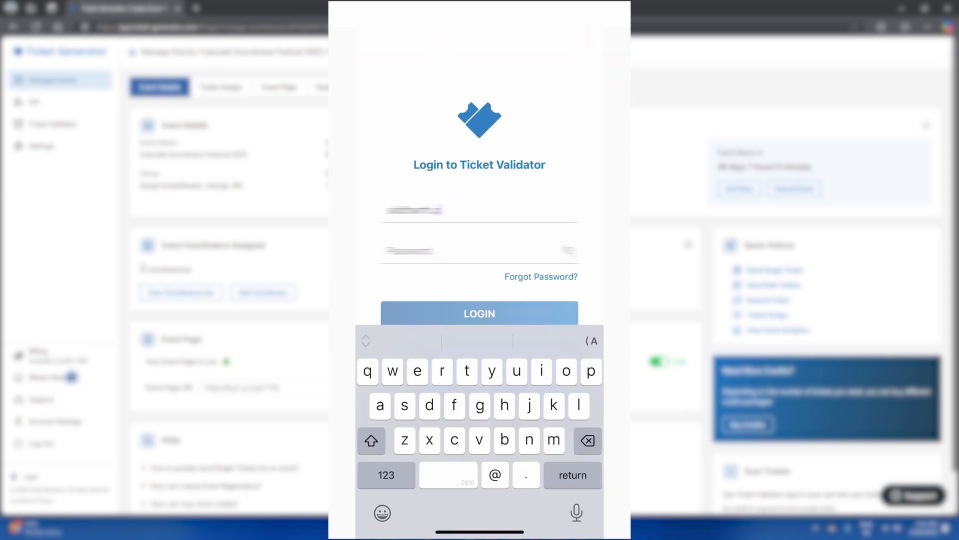
{"action": "type", "text": "example.com"}
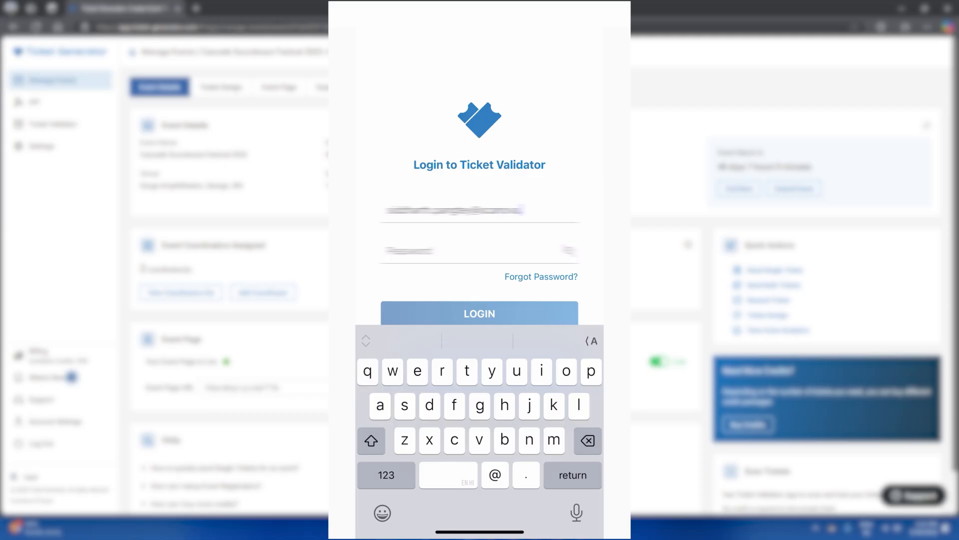
{"action": "key", "text": "Return"}
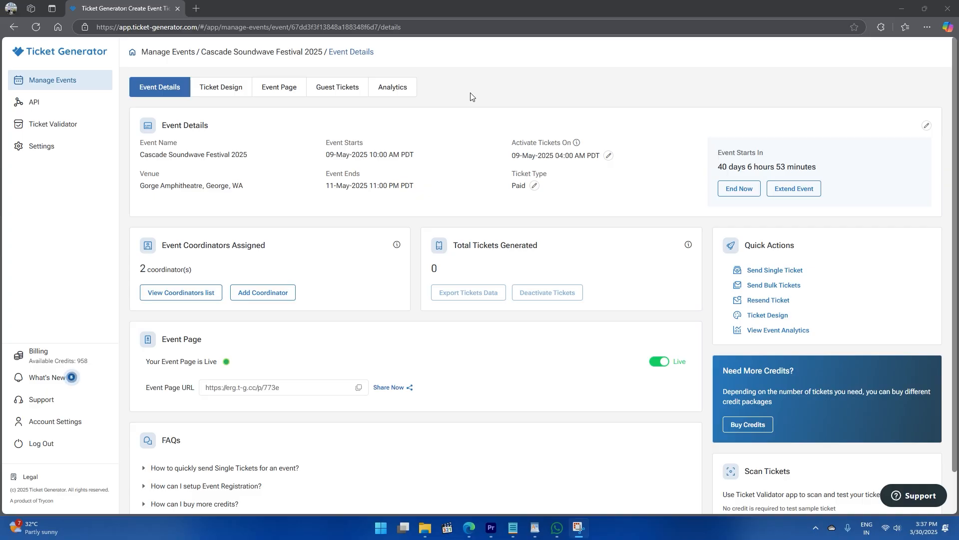
- Open the festival's Analytics and view the Event Registrations statistics
{"action": "left_click", "coordinate": [411, 95]}
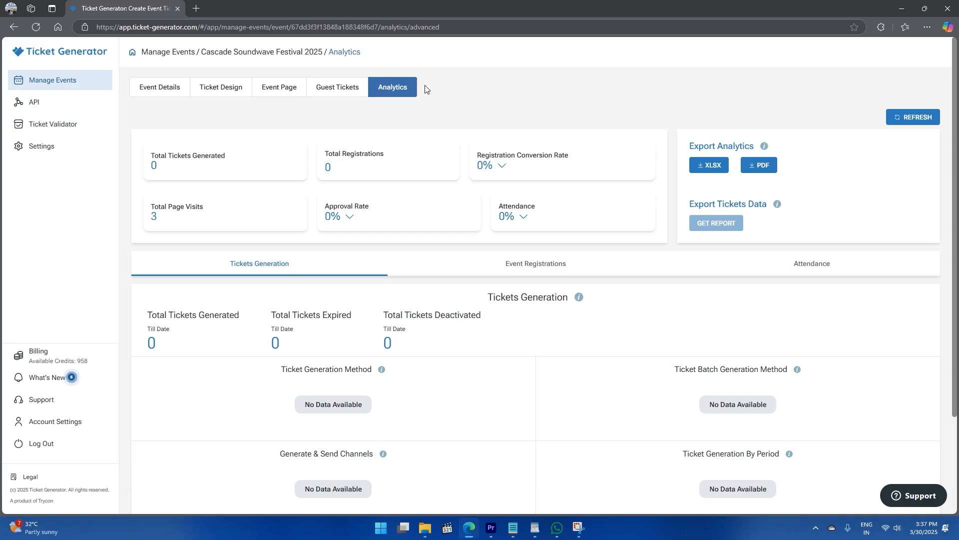
{"action": "scroll", "coordinate": [666, 217], "scroll_direction": "down", "scroll_amount": 3}
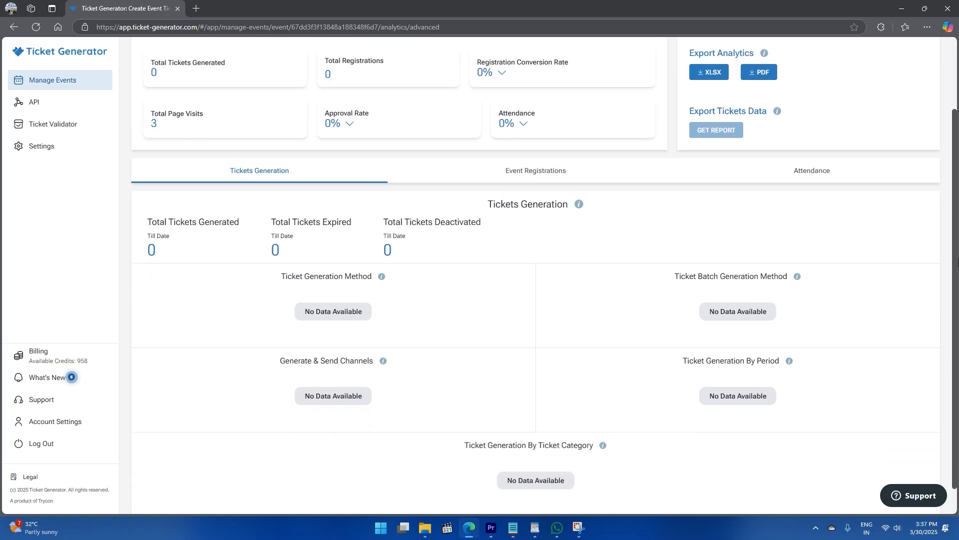
{"action": "left_click", "coordinate": [625, 150]}
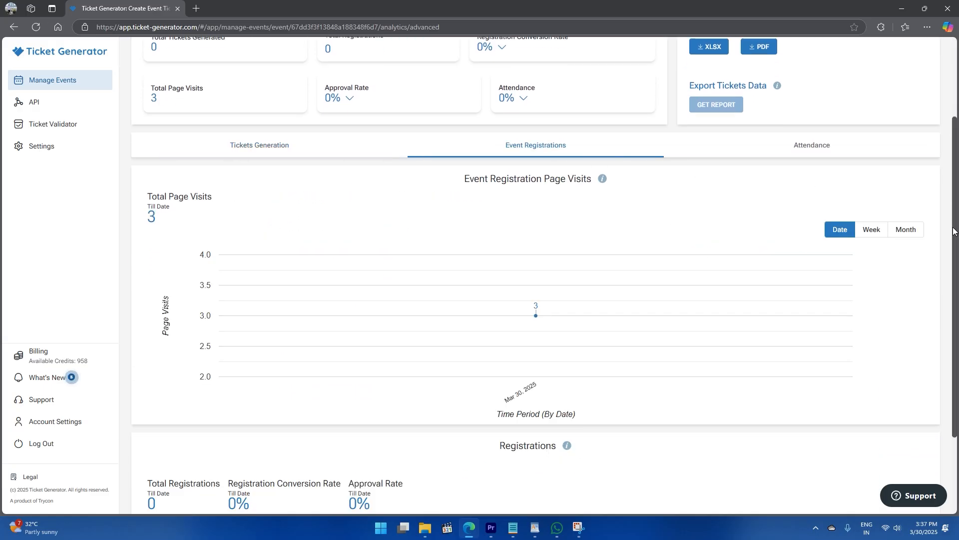
- View the Attendance breakdown and export the full analytics report as all_analytics_report.xlsx
{"action": "left_click_drag", "start_coordinate": [955, 178], "coordinate": [956, 289]}
{"action": "scroll", "coordinate": [957, 290], "scroll_direction": "up", "scroll_amount": 3}
{"action": "left_click", "coordinate": [835, 200]}
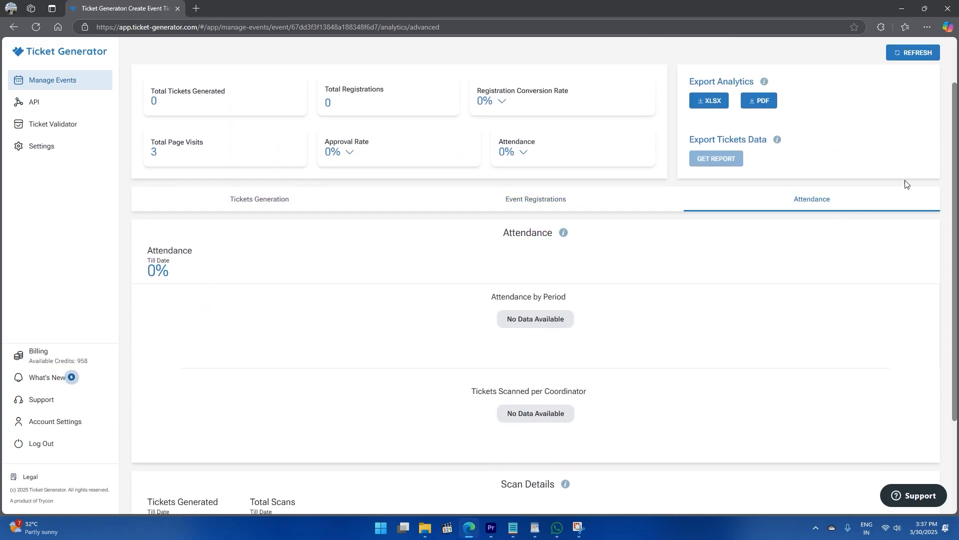
{"action": "scroll", "coordinate": [958, 215], "scroll_direction": "down", "scroll_amount": 1}
{"action": "scroll", "coordinate": [958, 216], "scroll_direction": "down", "scroll_amount": 1}
{"action": "scroll", "coordinate": [958, 216], "scroll_direction": "up", "scroll_amount": 3}
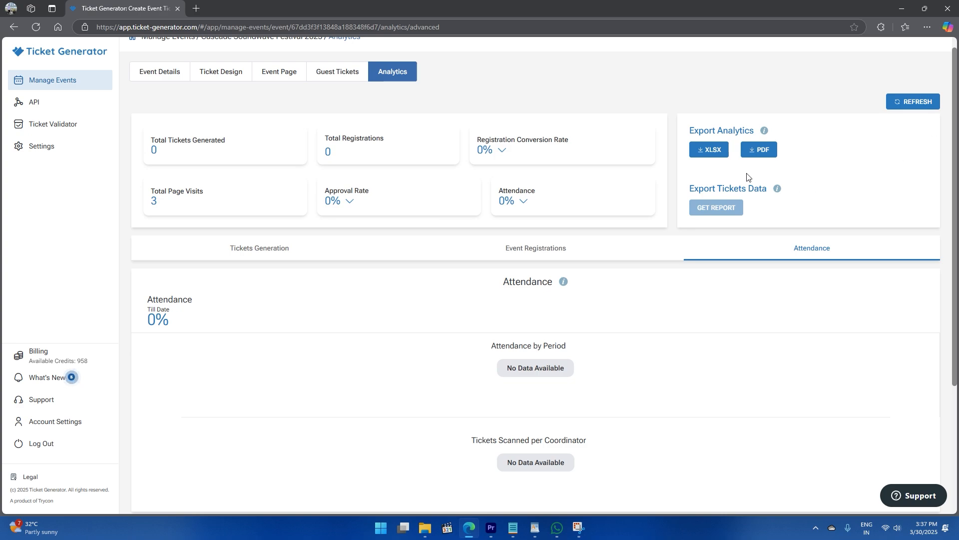
{"action": "left_click", "coordinate": [702, 160]}
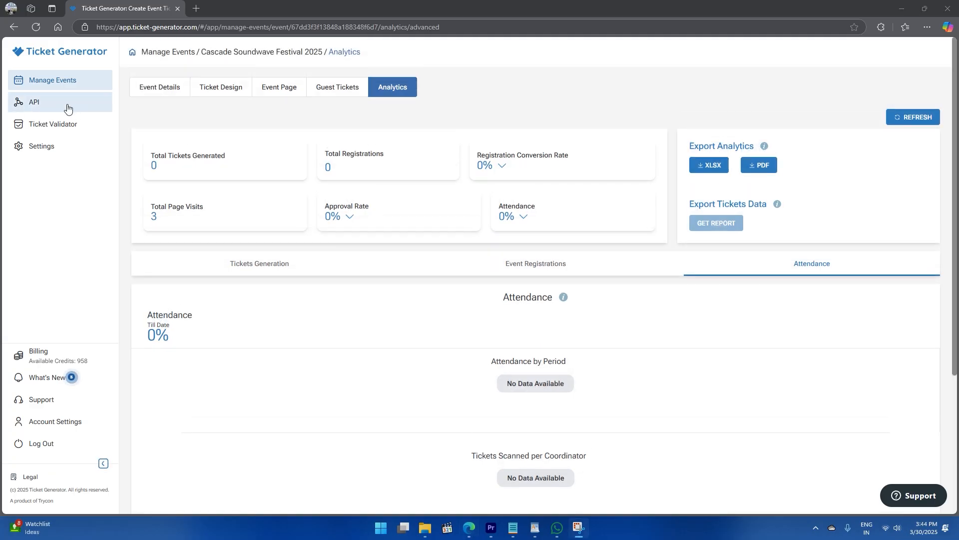
- Review the API page, then go to the Support page
{"action": "left_click", "coordinate": [83, 107]}
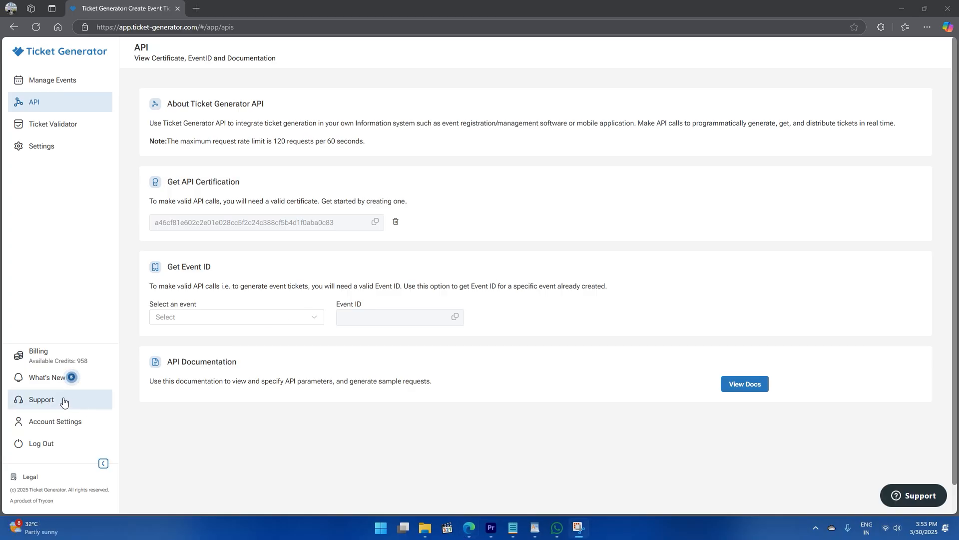
{"action": "left_click", "coordinate": [86, 401]}
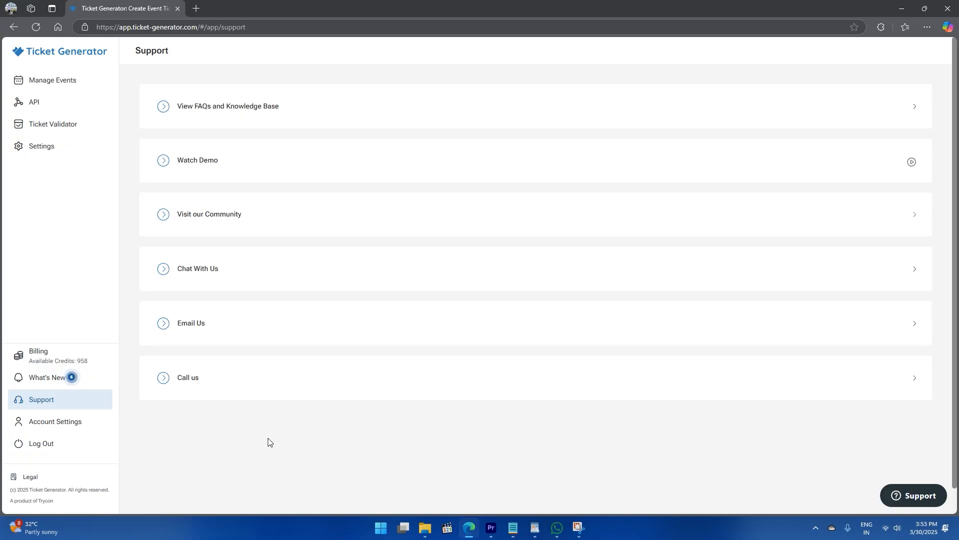
- Expand Chat With Us, Email Us and Call us to show hours, message form and phone numbers
{"action": "left_click", "coordinate": [165, 271]}
{"action": "scroll", "coordinate": [170, 309], "scroll_direction": "down", "scroll_amount": 1}
{"action": "scroll", "coordinate": [169, 309], "scroll_direction": "down", "scroll_amount": 1}
{"action": "left_click", "coordinate": [163, 419]}
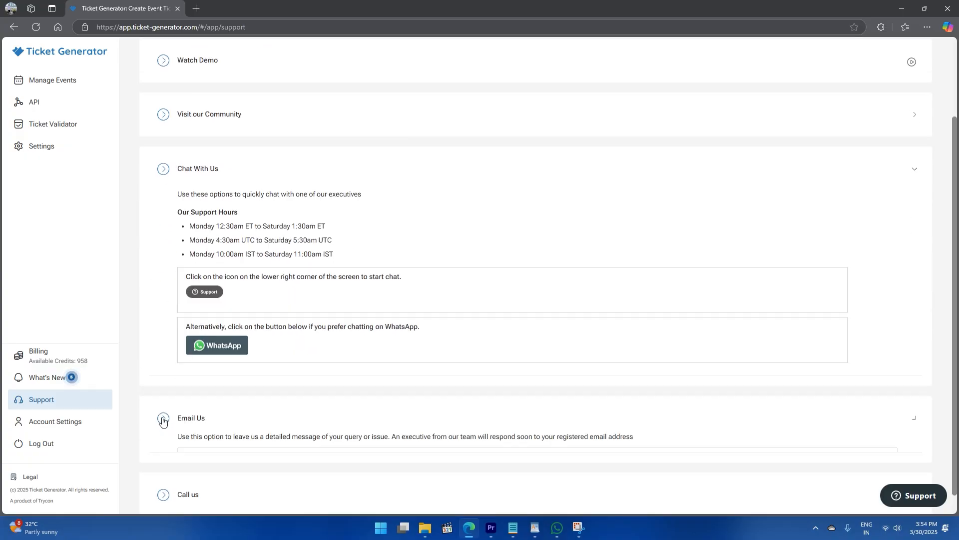
{"action": "left_click", "coordinate": [161, 458]}
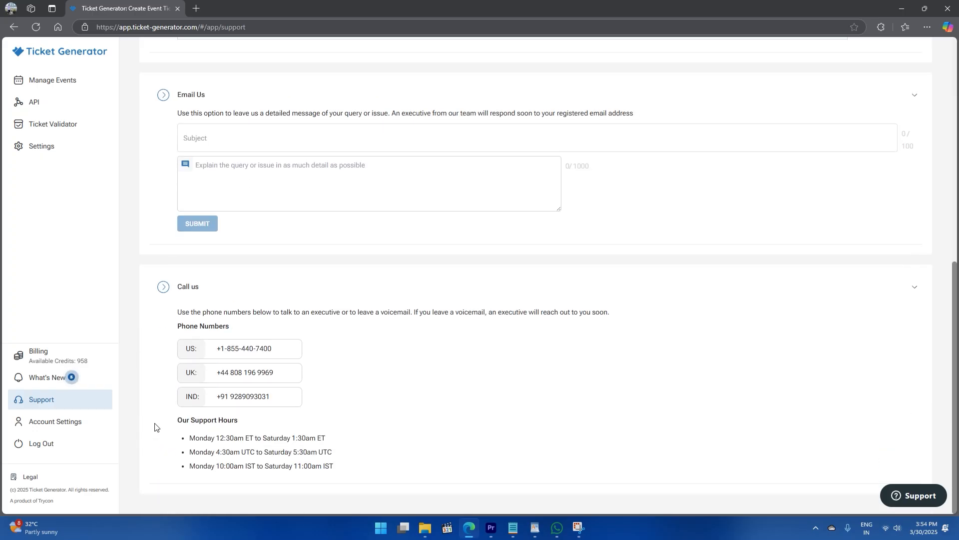